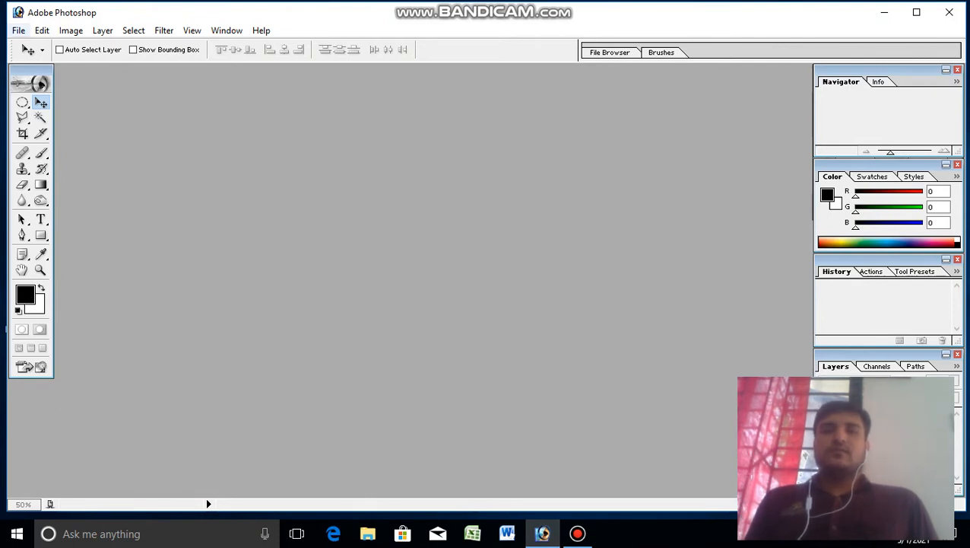
Open the photo 23.jpg.
{"action": "left_click", "coordinate": [18, 31]}
{"action": "left_click", "coordinate": [46, 63]}
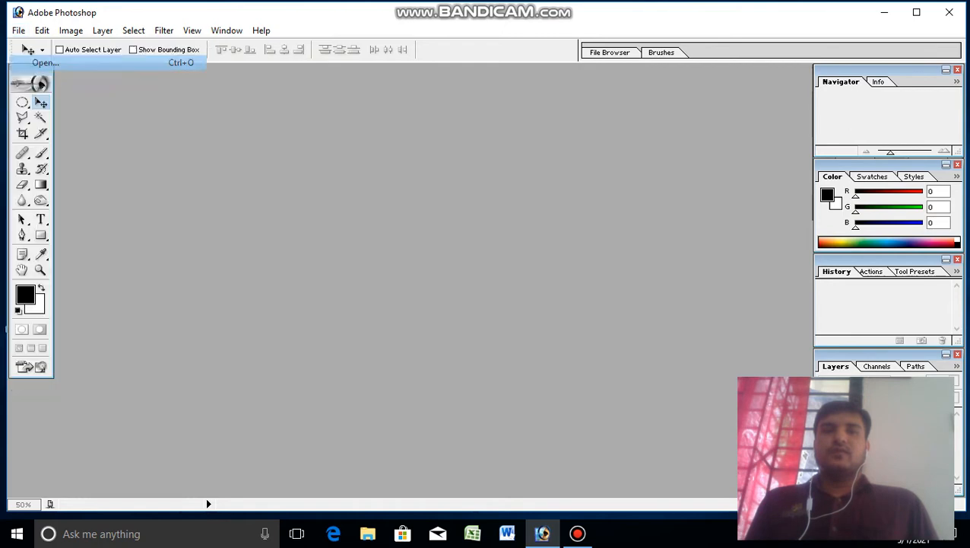
{"action": "double_click", "coordinate": [395, 127]}
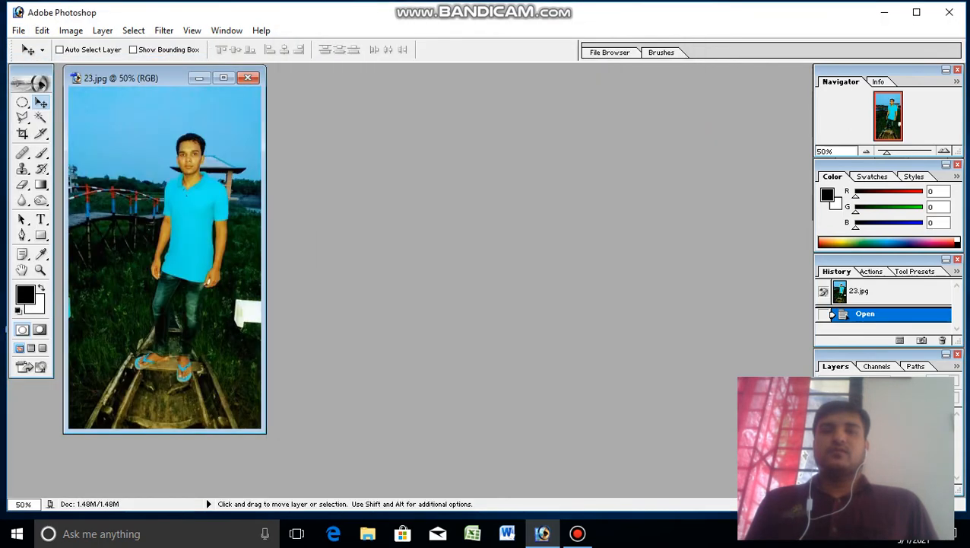
Create a new blank document with the preset settings and place its window beside the photo.
{"action": "left_click", "coordinate": [18, 31]}
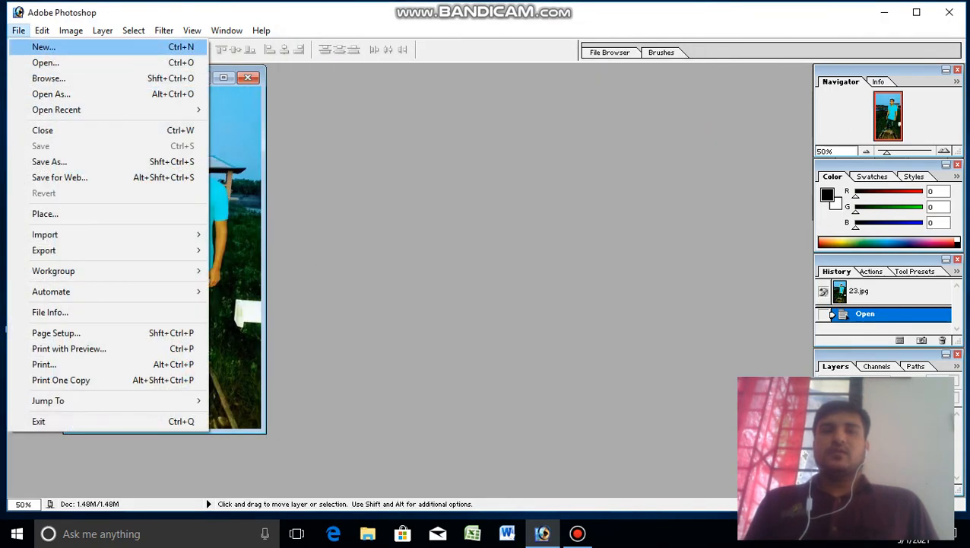
{"action": "left_click", "coordinate": [38, 46]}
{"action": "key", "text": "Return"}
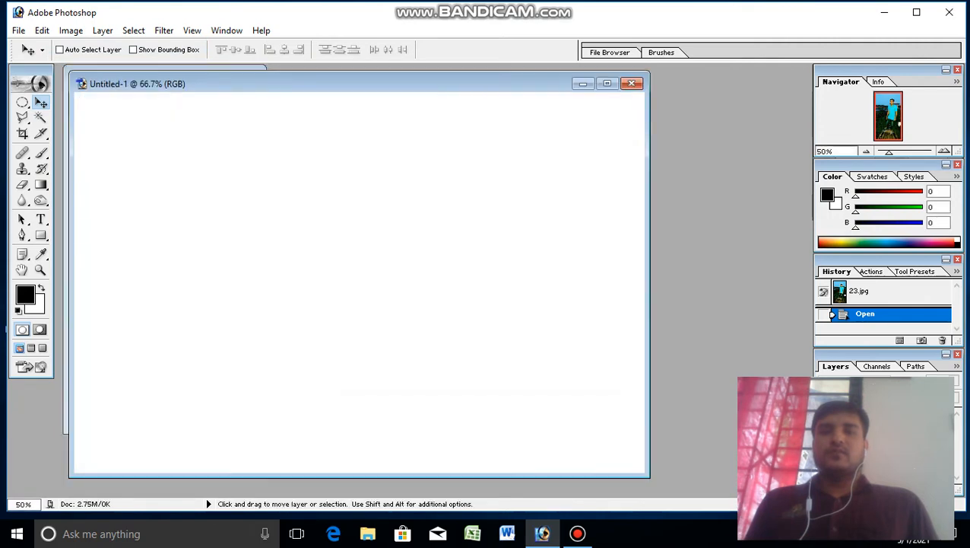
{"action": "left_click_drag", "start_coordinate": [304, 84], "coordinate": [524, 86]}
Copy the whole photo from 23.jpg into the blank document as a layer and close 23.jpg.
{"action": "left_click", "coordinate": [182, 213]}
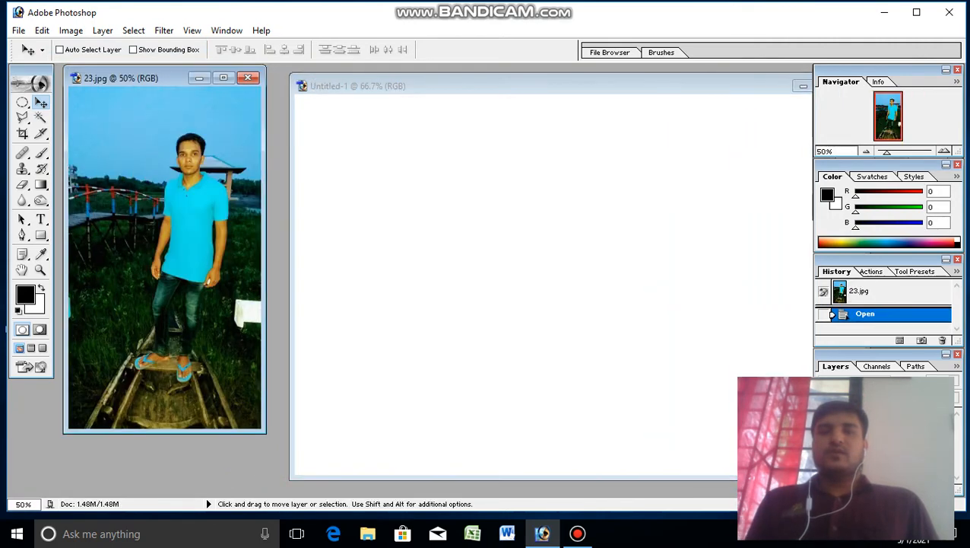
{"action": "left_click_drag", "start_coordinate": [183, 213], "coordinate": [532, 281]}
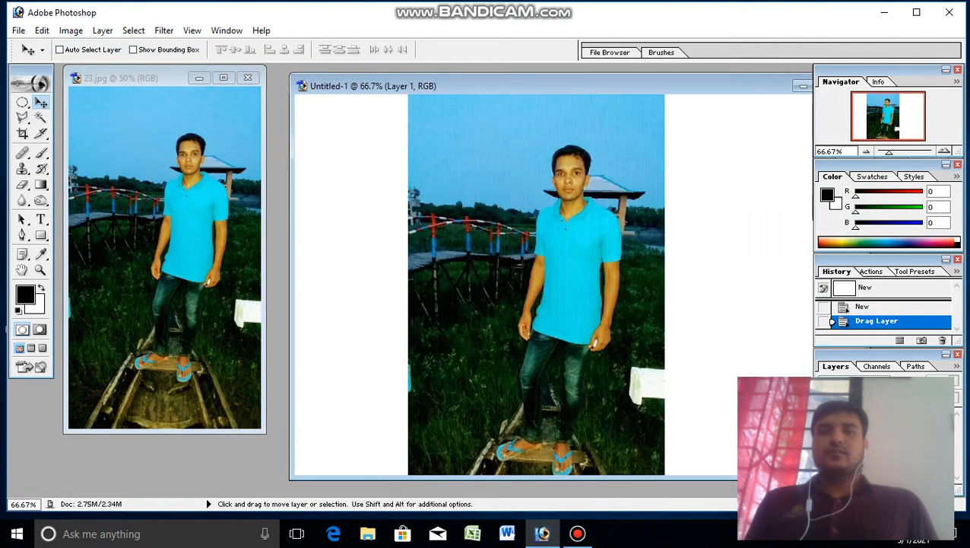
{"action": "left_click", "coordinate": [248, 77]}
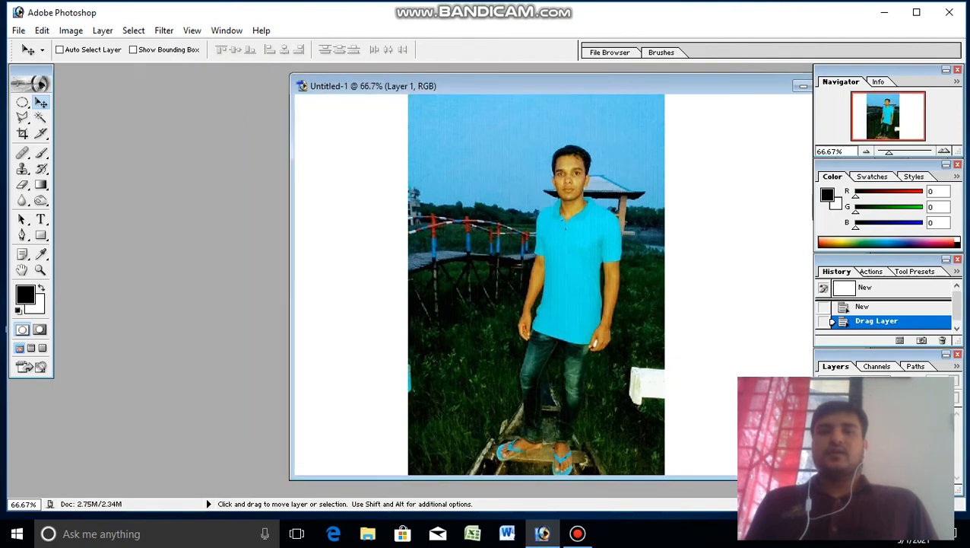
{"action": "left_click_drag", "start_coordinate": [631, 86], "coordinate": [510, 88]}
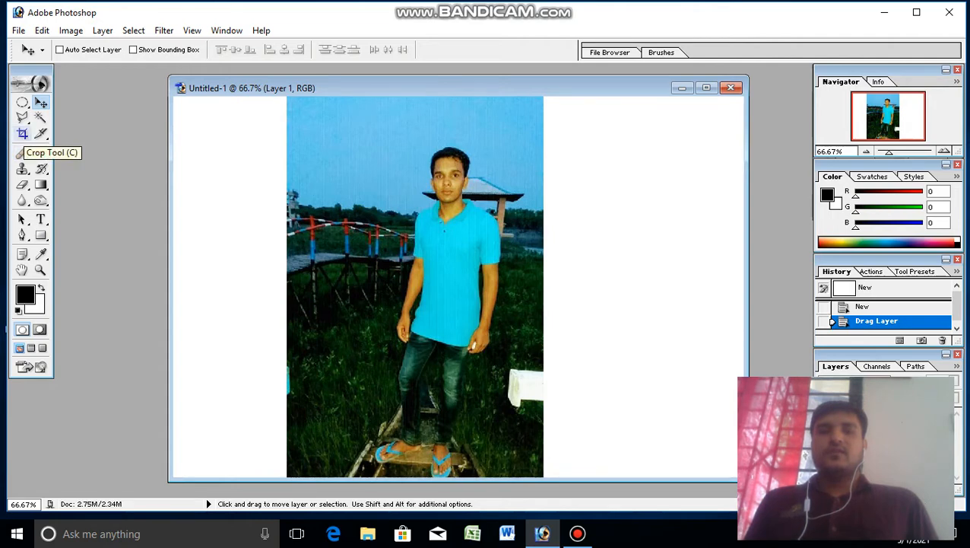
Crop the image to the man's head and upper chest with the Crop tool at 1.5 × 2 in and 200 pixels/inch.
{"action": "left_click", "coordinate": [23, 134]}
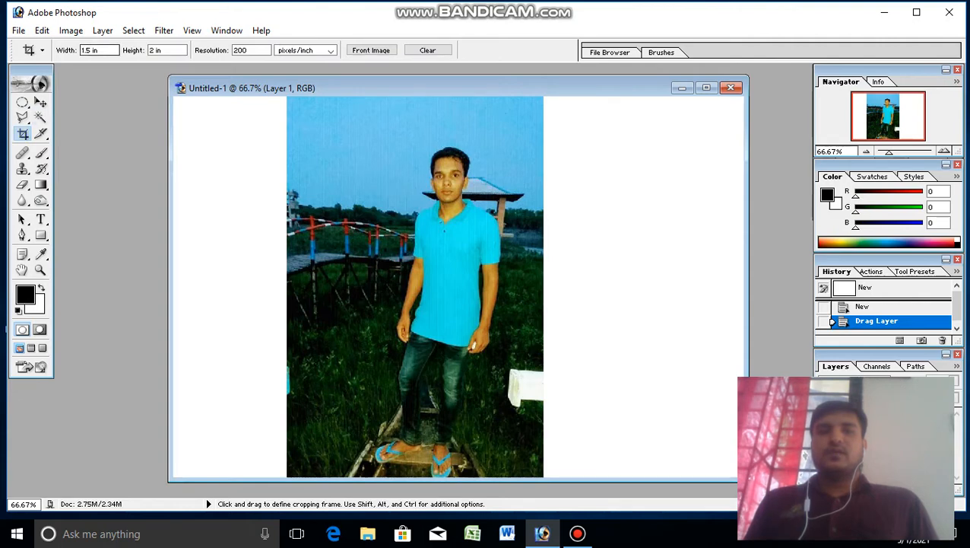
{"action": "left_click_drag", "start_coordinate": [100, 50], "coordinate": [82, 50]}
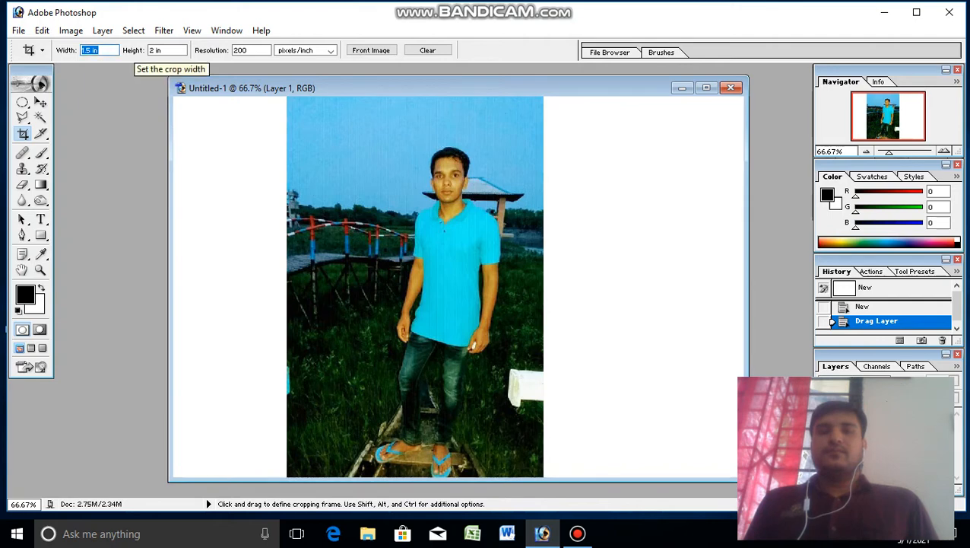
{"action": "left_click", "coordinate": [161, 50]}
{"action": "left_click_drag", "start_coordinate": [162, 51], "coordinate": [149, 50]}
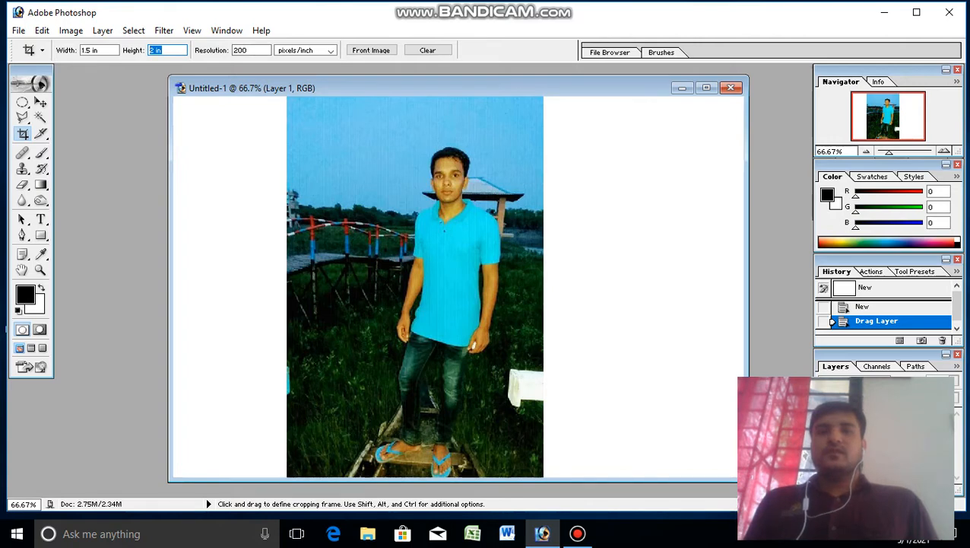
{"action": "left_click_drag", "start_coordinate": [324, 97], "coordinate": [534, 376]}
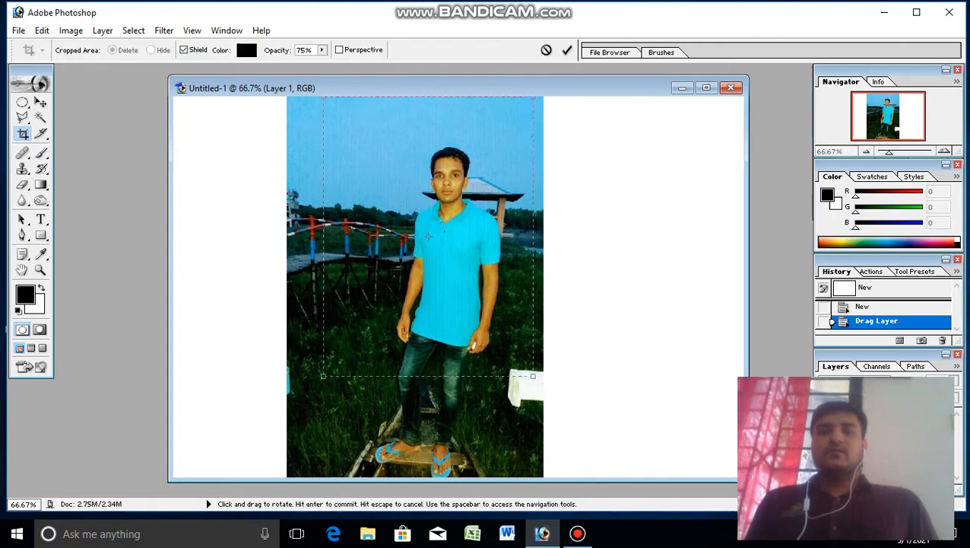
{"action": "left_click_drag", "start_coordinate": [487, 327], "coordinate": [498, 327]}
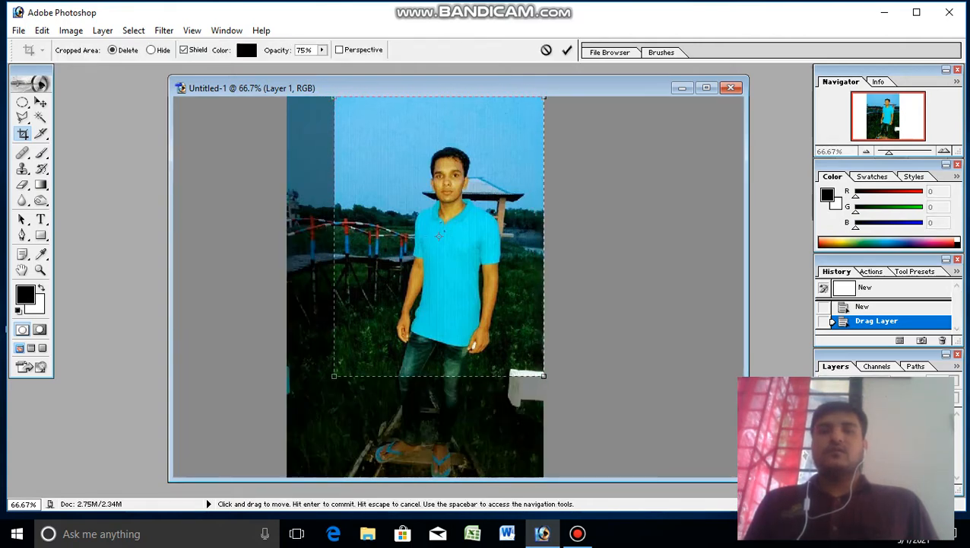
{"action": "left_click_drag", "start_coordinate": [333, 375], "coordinate": [401, 287]}
{"action": "left_click_drag", "start_coordinate": [452, 236], "coordinate": [429, 241]}
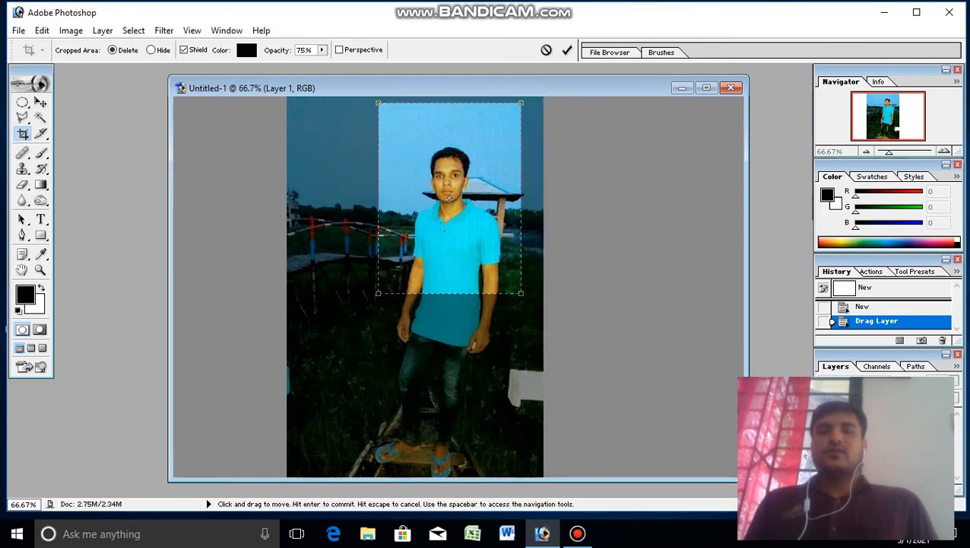
{"action": "left_click_drag", "start_coordinate": [378, 103], "coordinate": [426, 166]}
{"action": "left_click_drag", "start_coordinate": [473, 229], "coordinate": [454, 198]}
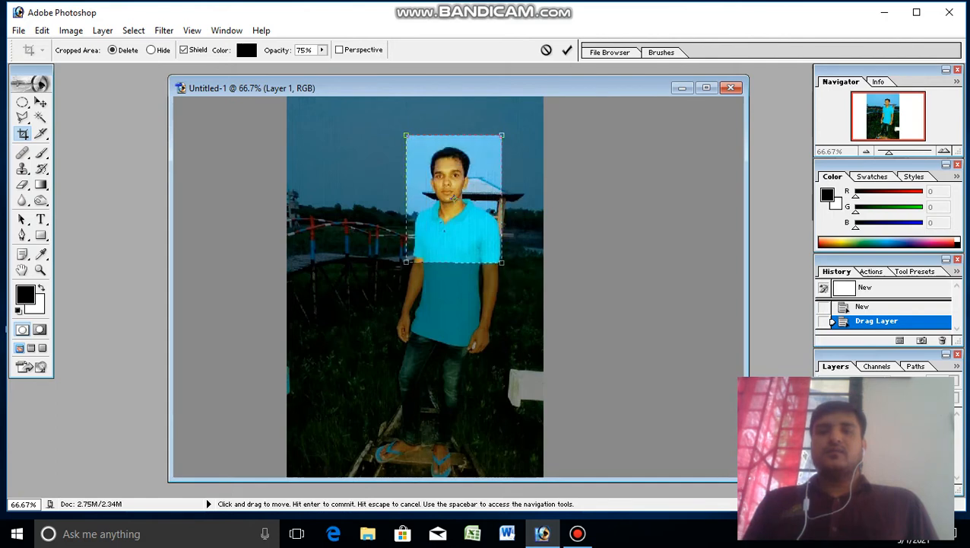
{"action": "key", "text": "Return"}
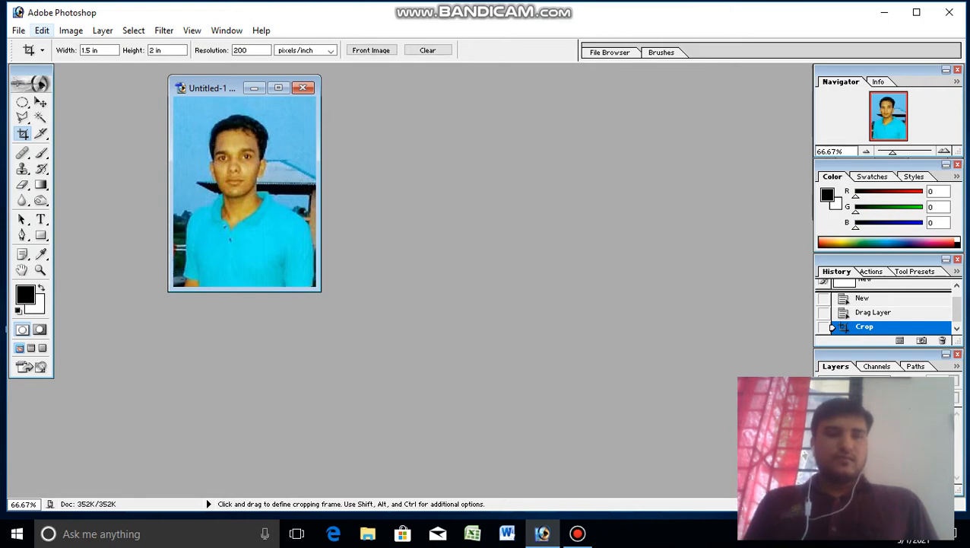
Add a 4 px black centered stroke around the cropped photo in Normal mode at 100% opacity.
{"action": "left_click", "coordinate": [42, 30]}
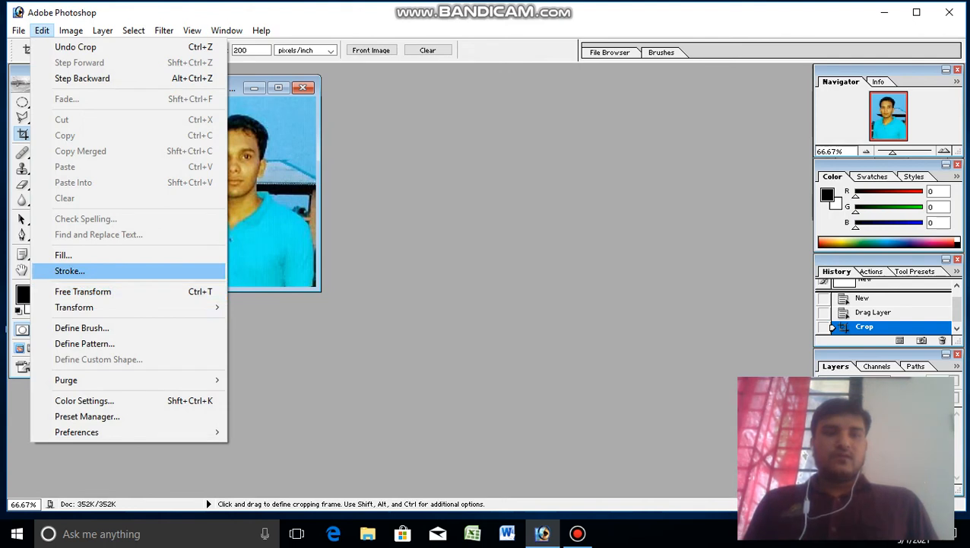
{"action": "left_click", "coordinate": [69, 270]}
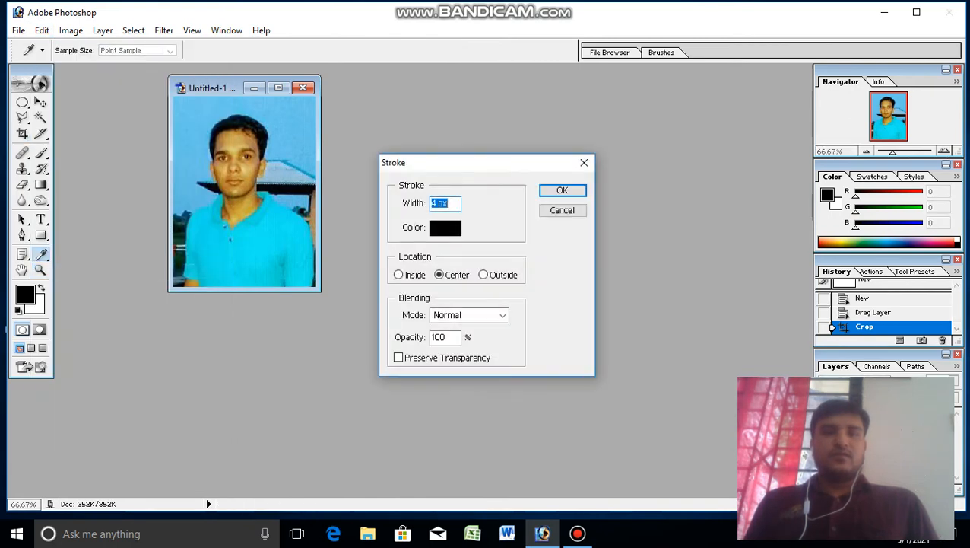
{"action": "left_click", "coordinate": [445, 227]}
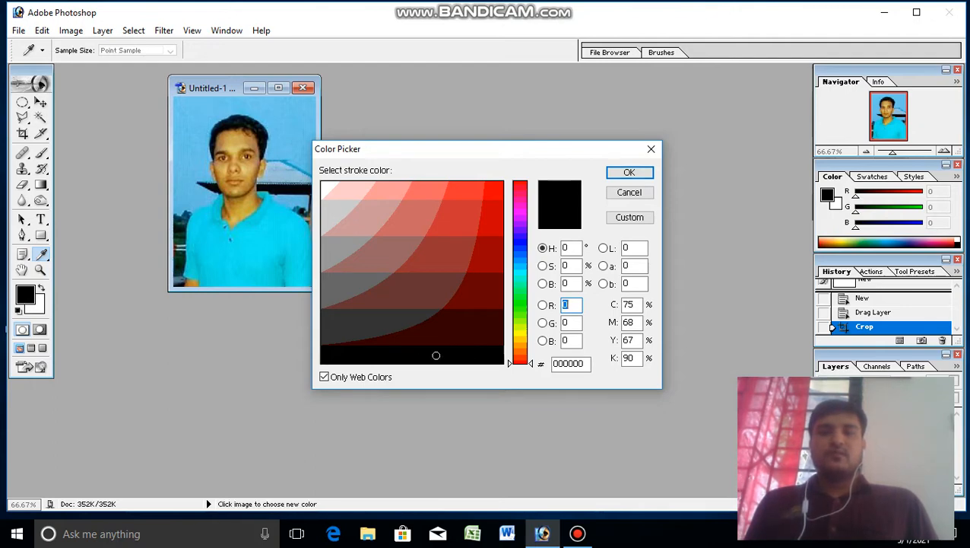
{"action": "left_click", "coordinate": [628, 172]}
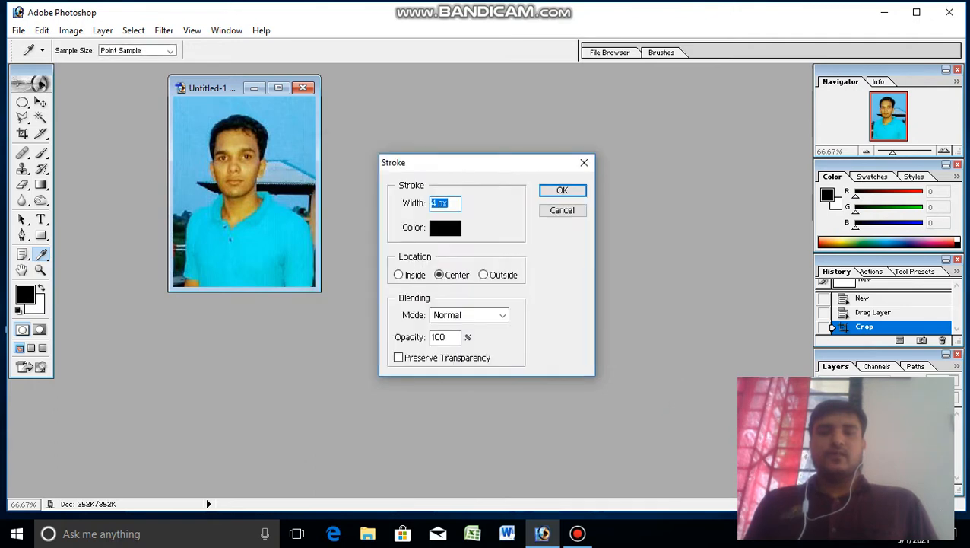
{"action": "key", "text": "Return"}
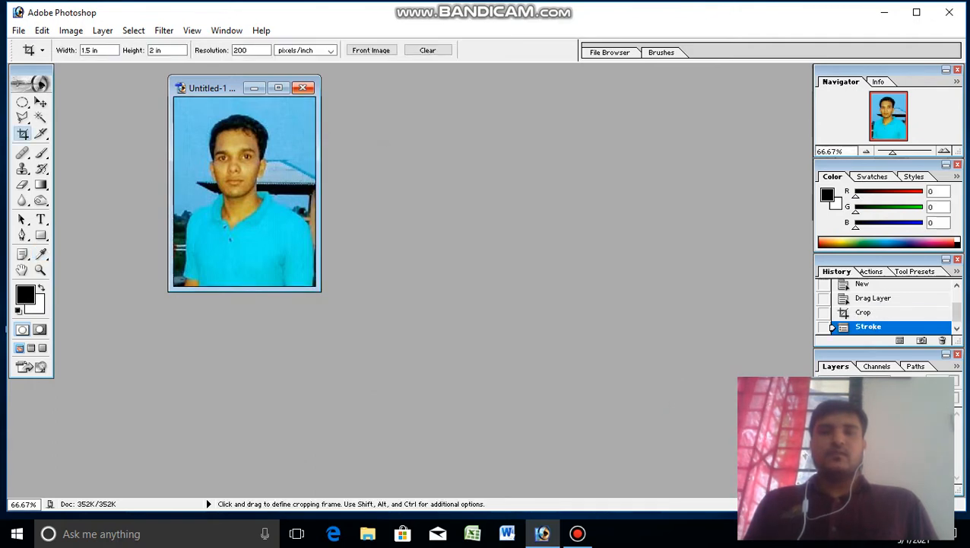
Maximize the image and scale the photo layer with Free Transform to about 96.9%, centered to leave an even white margin.
{"action": "left_click", "coordinate": [279, 88]}
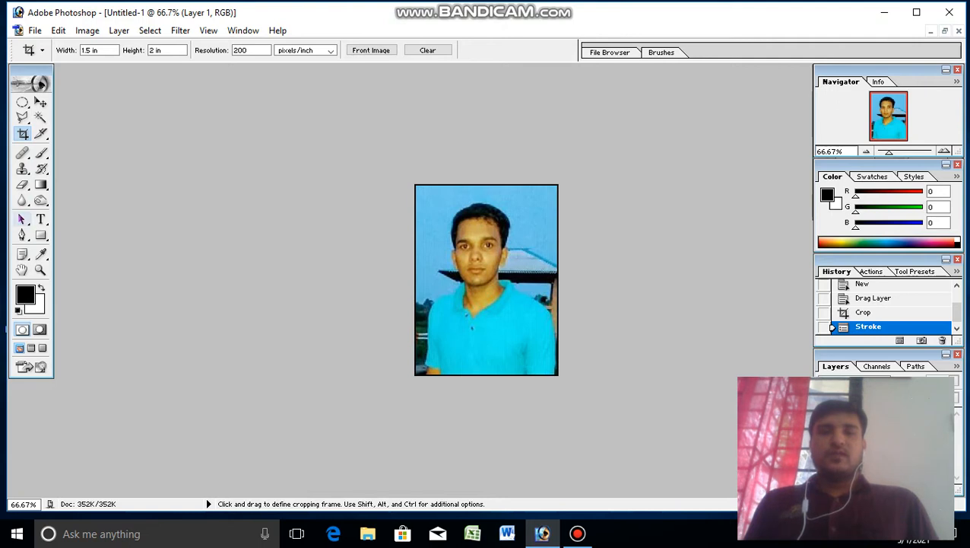
{"action": "key", "text": "v"}
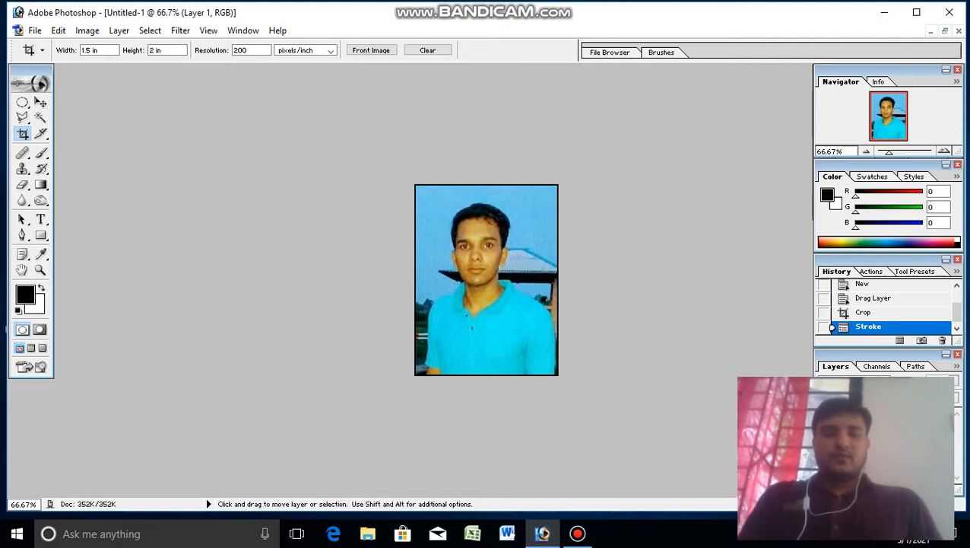
{"action": "key", "text": "ctrl+t"}
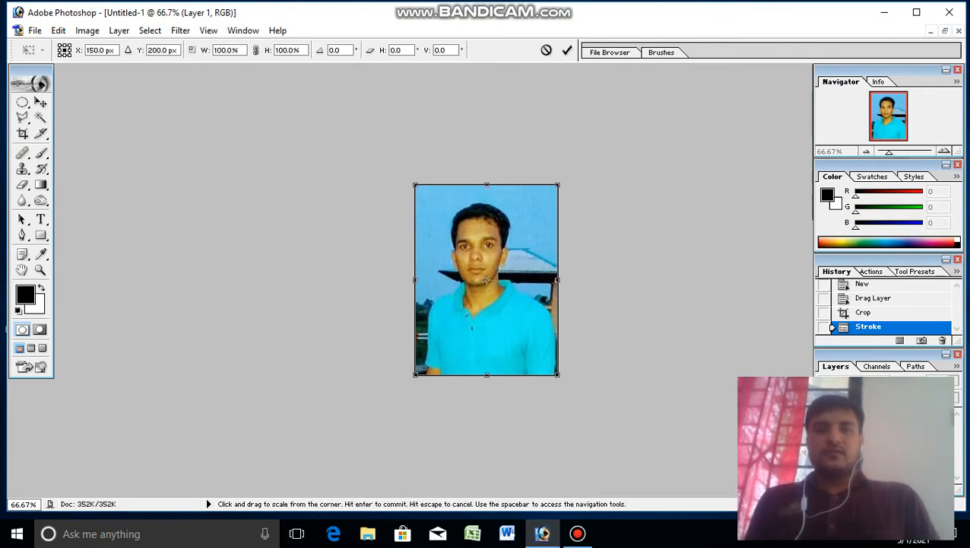
{"action": "left_click_drag", "start_coordinate": [415, 184], "coordinate": [419, 191]}
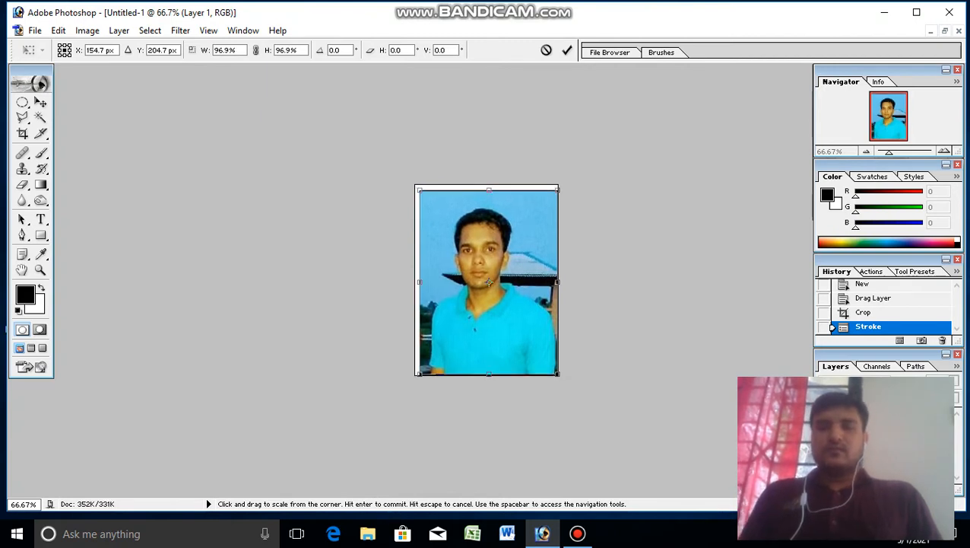
{"action": "left_click_drag", "start_coordinate": [489, 283], "coordinate": [486, 279]}
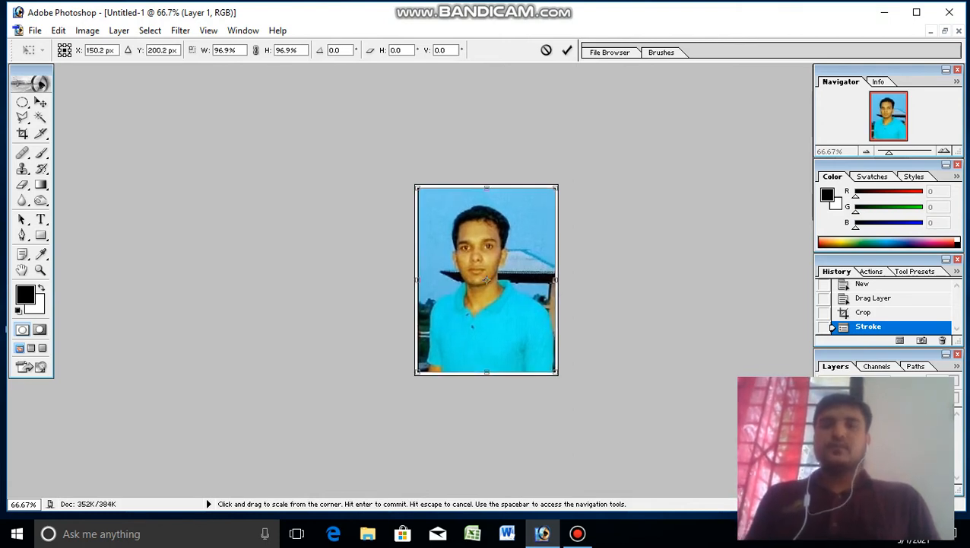
{"action": "key", "text": "Return"}
{"action": "key", "text": "c"}
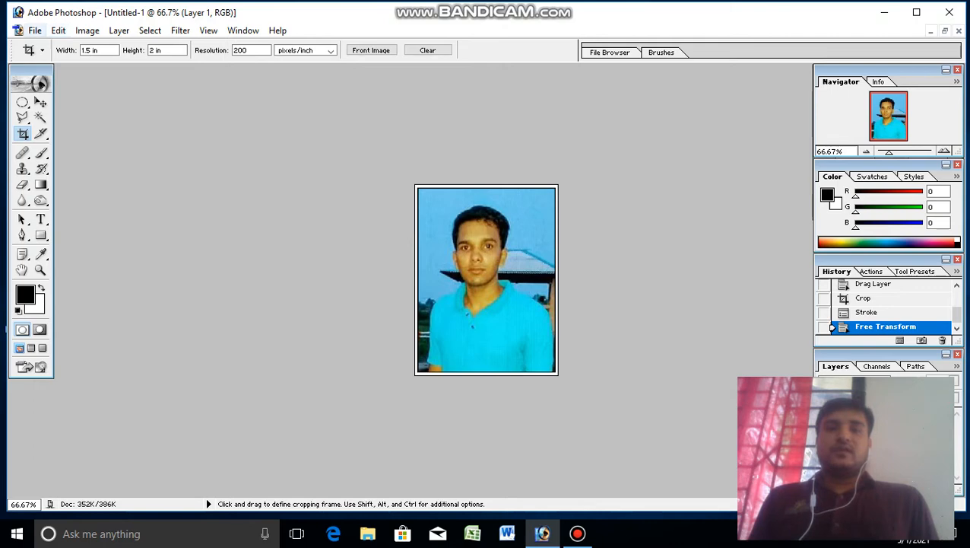
Define the bordered photo as a pattern named "pic".
{"action": "left_click", "coordinate": [58, 30]}
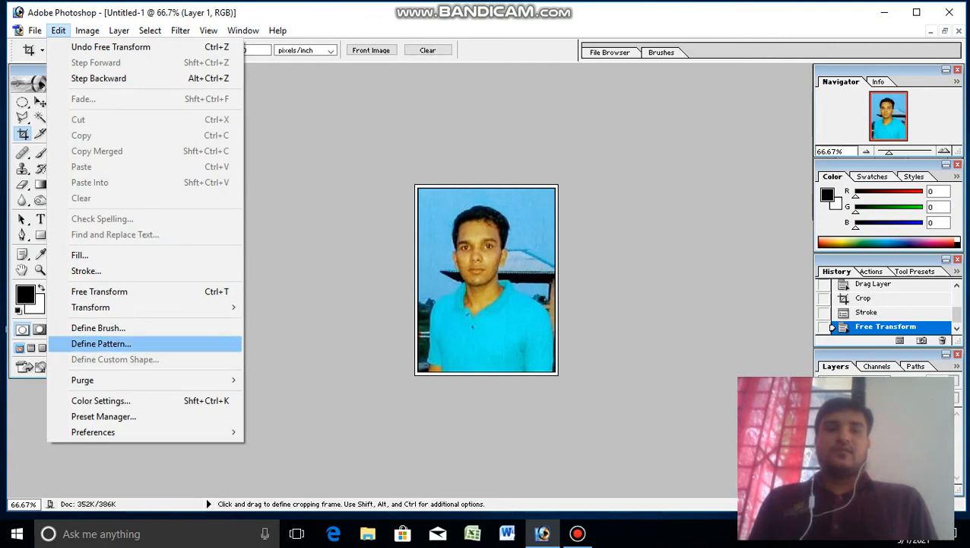
{"action": "left_click", "coordinate": [101, 342]}
{"action": "left_click", "coordinate": [459, 273]}
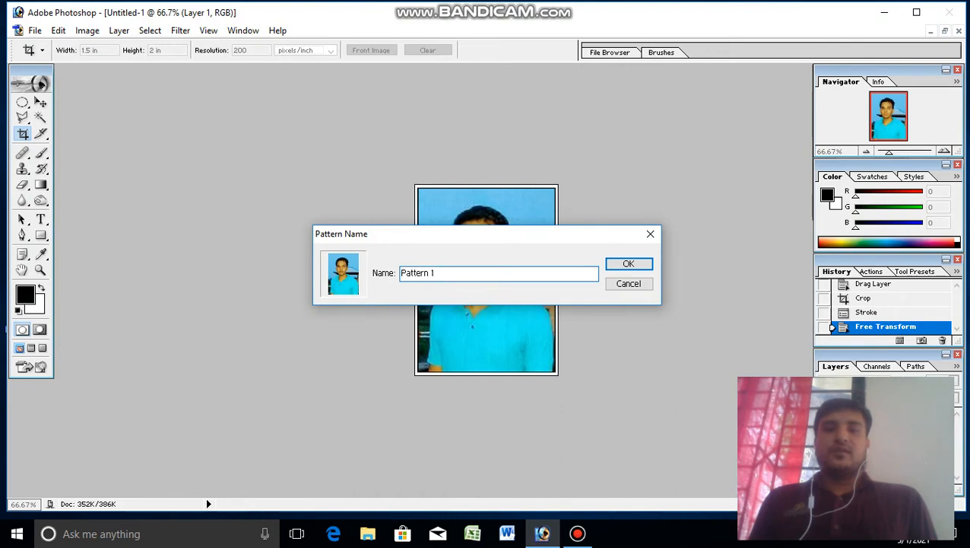
{"action": "left_click_drag", "start_coordinate": [459, 273], "coordinate": [400, 273]}
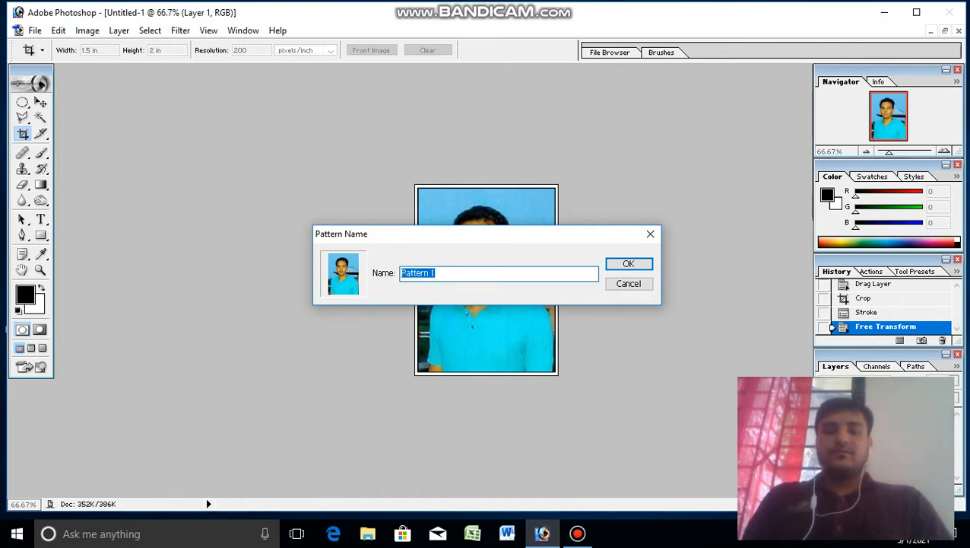
{"action": "type", "text": "r"}
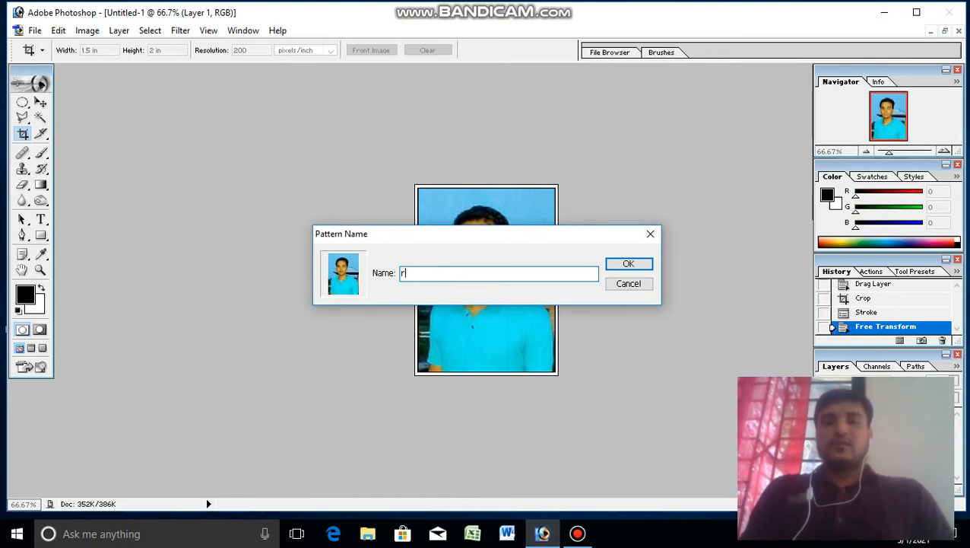
{"action": "key", "text": "BackSpace"}
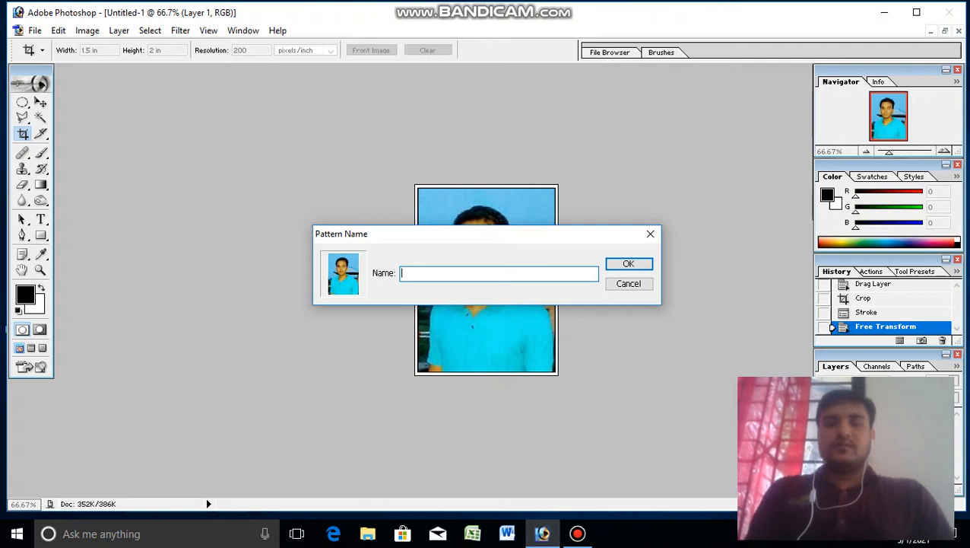
{"action": "type", "text": "pic"}
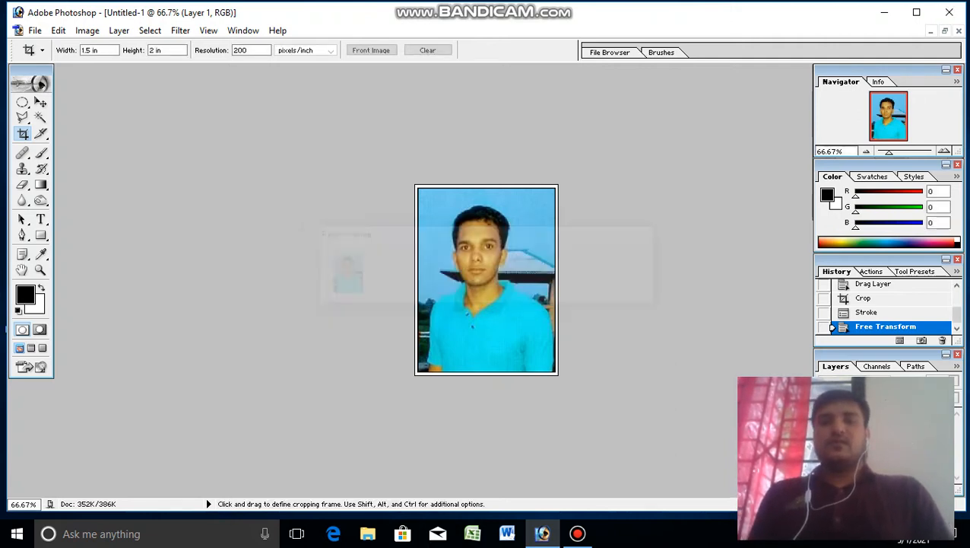
{"action": "key", "text": "Return"}
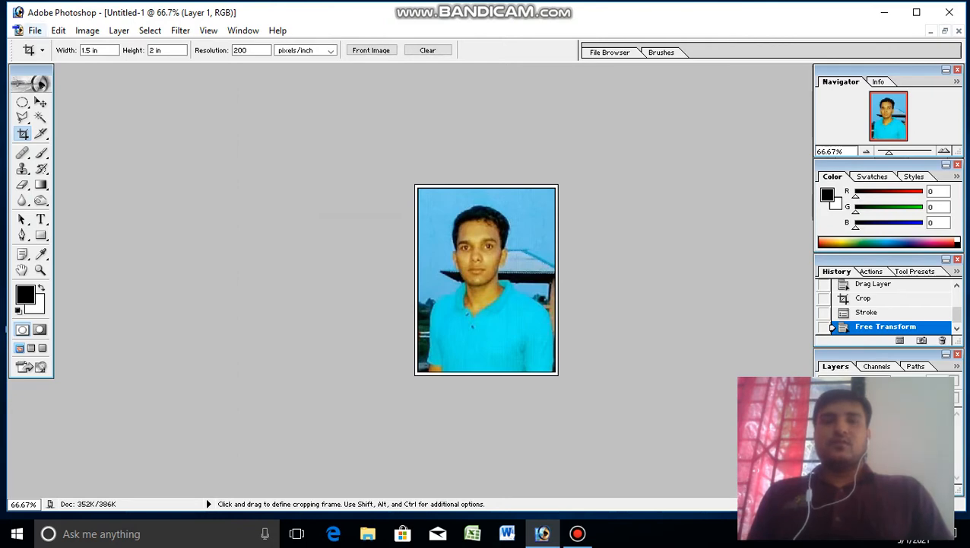
Create a new white RGB document of 1200 × 800 pixels at 200 pixels/inch.
{"action": "left_click", "coordinate": [35, 30]}
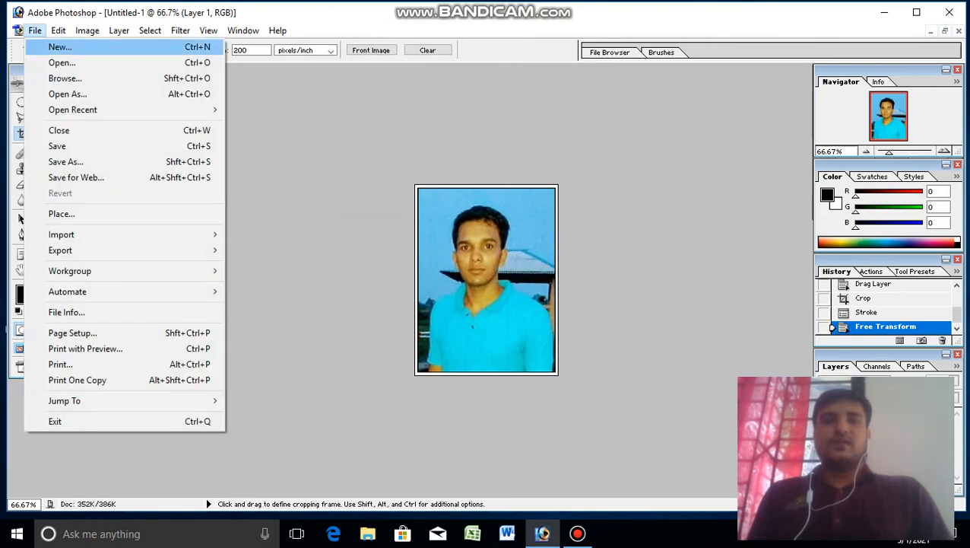
{"action": "left_click", "coordinate": [61, 46]}
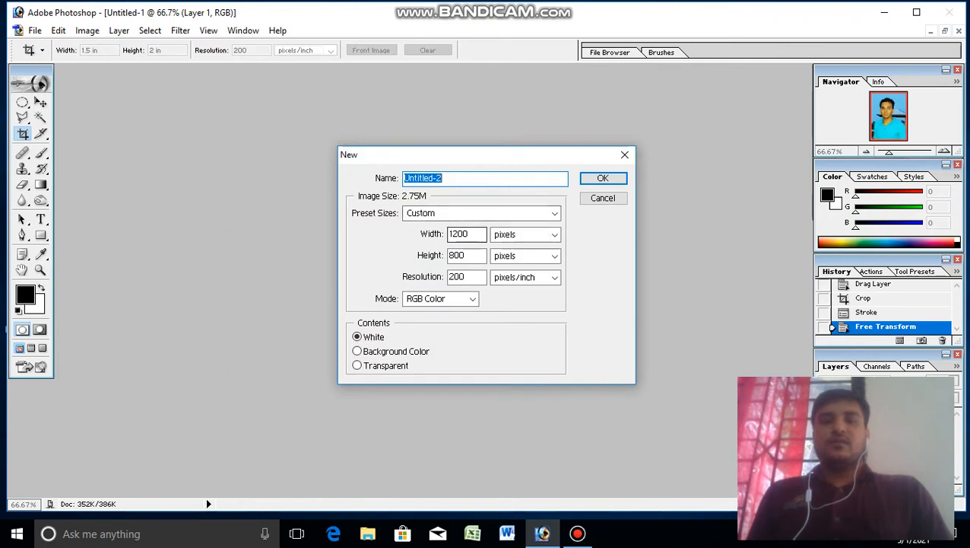
{"action": "left_click", "coordinate": [465, 234]}
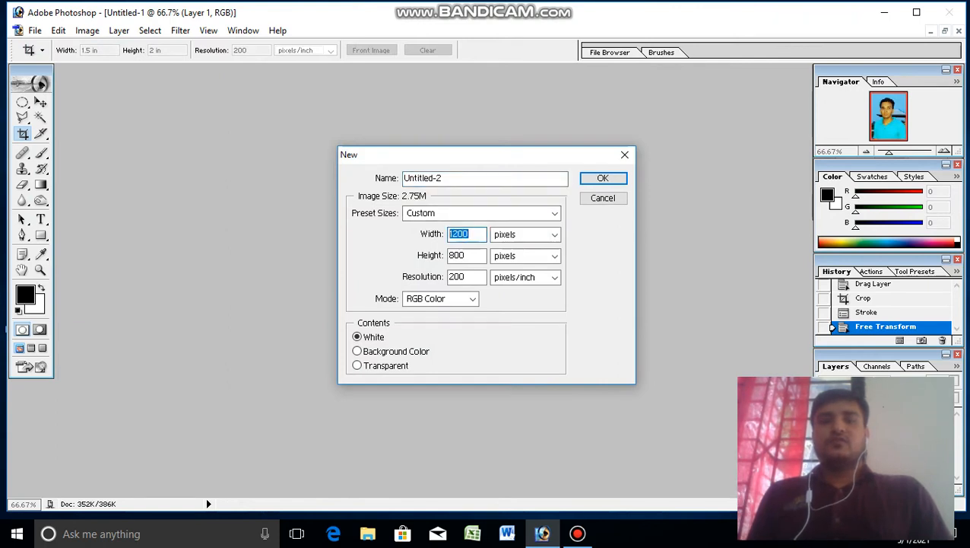
{"action": "key", "text": "Tab"}
{"action": "key", "text": "Tab"}
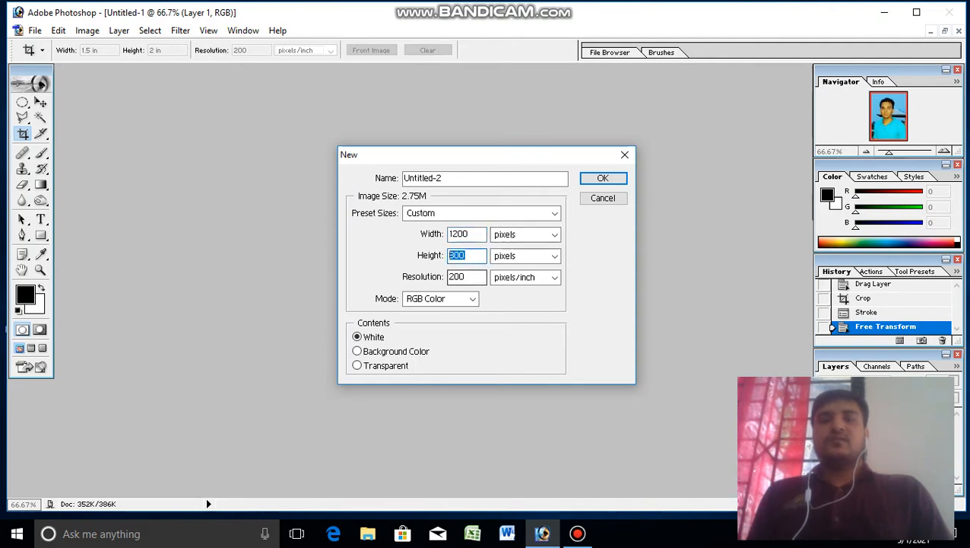
{"action": "left_click", "coordinate": [469, 277]}
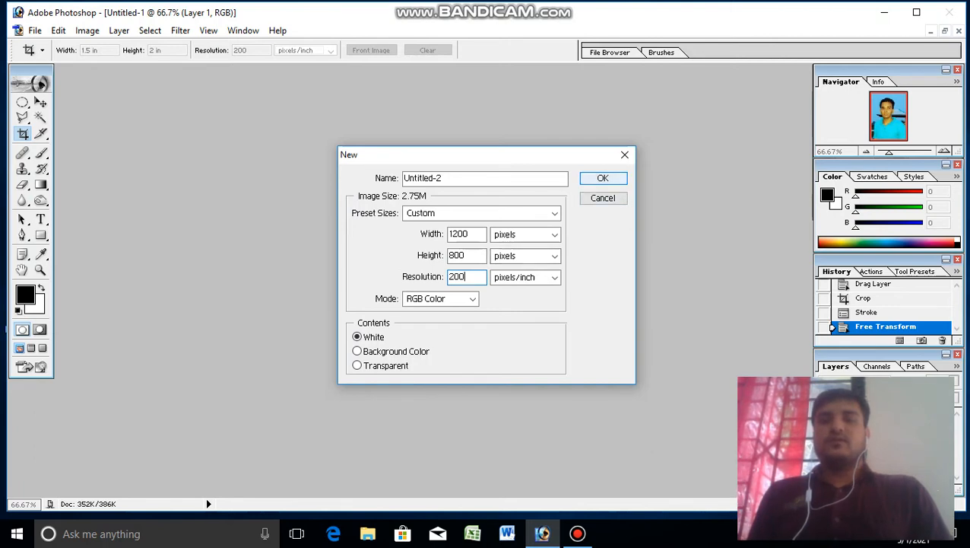
{"action": "key", "text": "Return"}
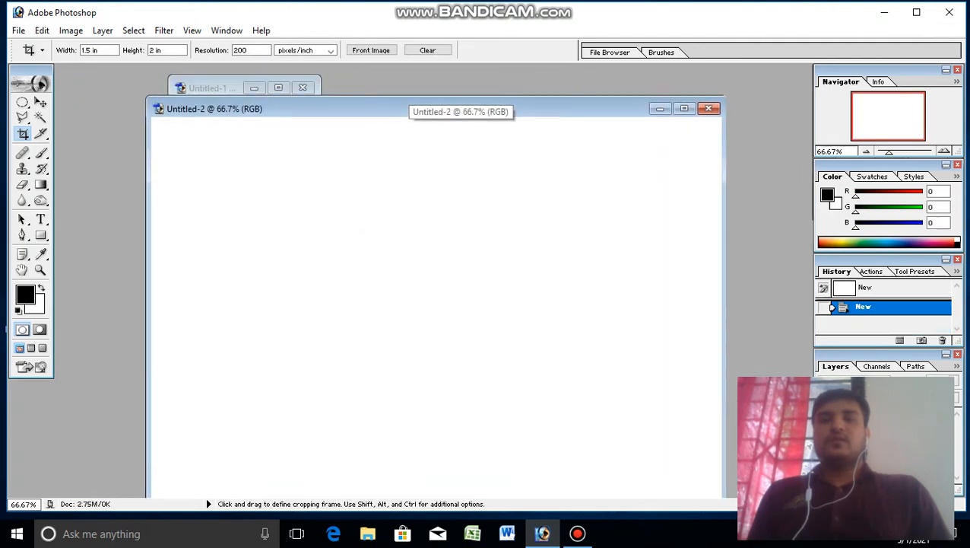
Fill the blank document with the custom pattern of the man's bordered photo in Normal mode at 100% opacity, and maximize its window.
{"action": "left_click", "coordinate": [40, 101]}
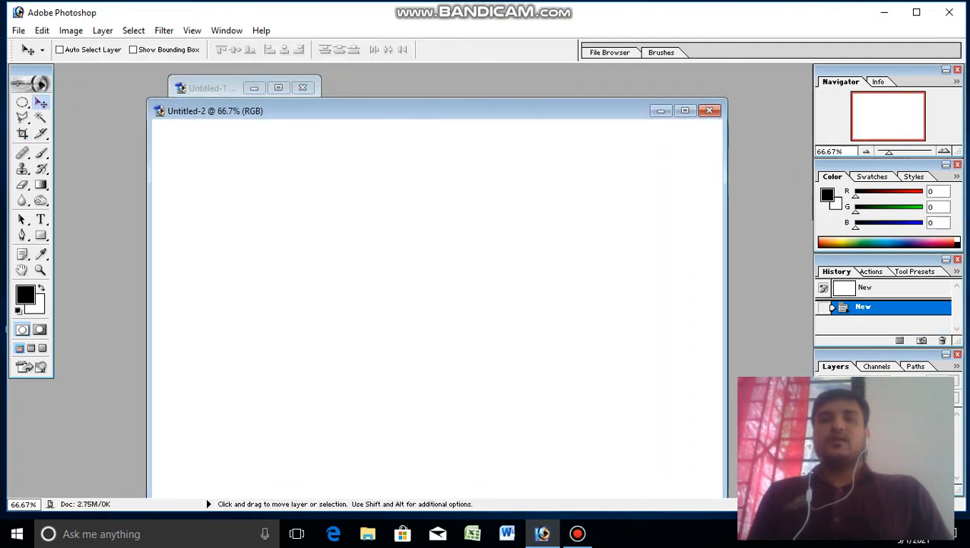
{"action": "left_click_drag", "start_coordinate": [342, 178], "coordinate": [372, 139]}
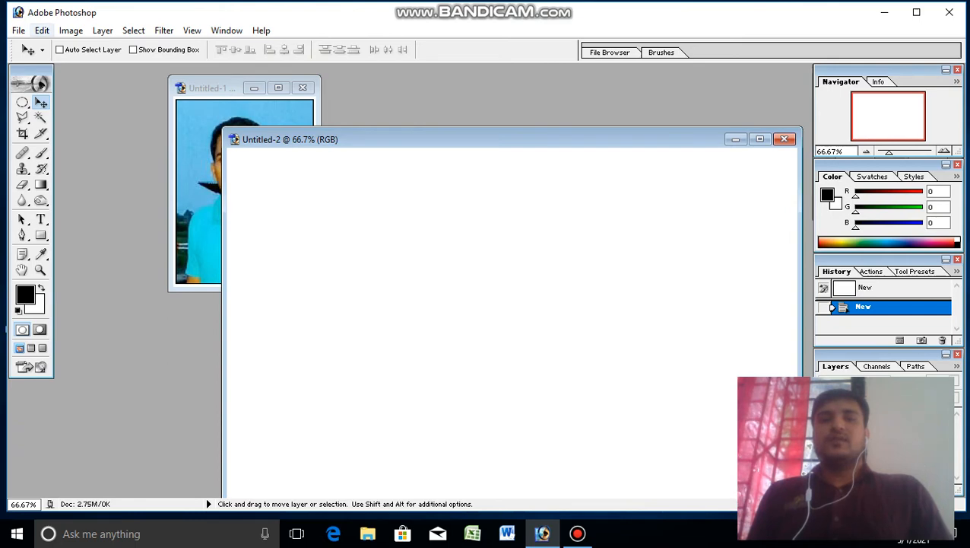
{"action": "left_click", "coordinate": [42, 31]}
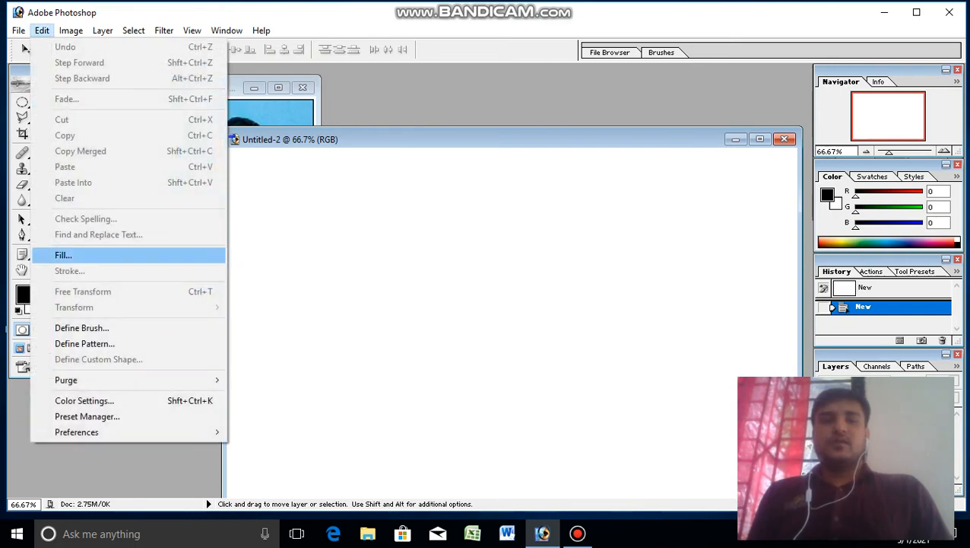
{"action": "left_click", "coordinate": [63, 255]}
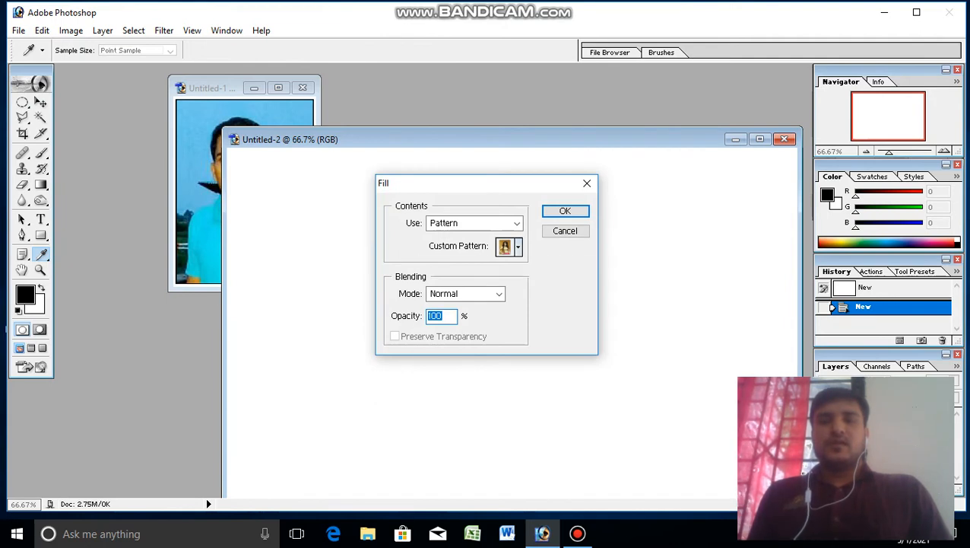
{"action": "left_click", "coordinate": [517, 246]}
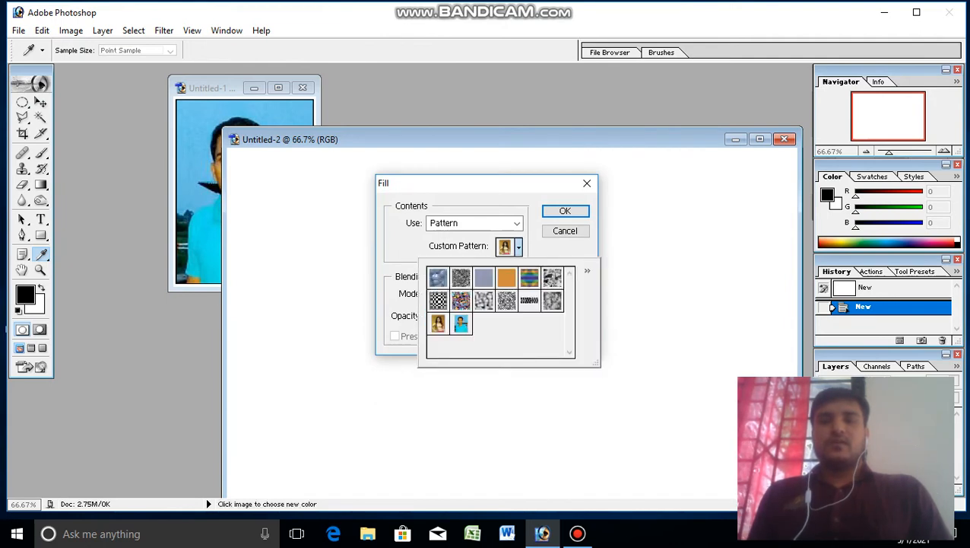
{"action": "left_click", "coordinate": [461, 324]}
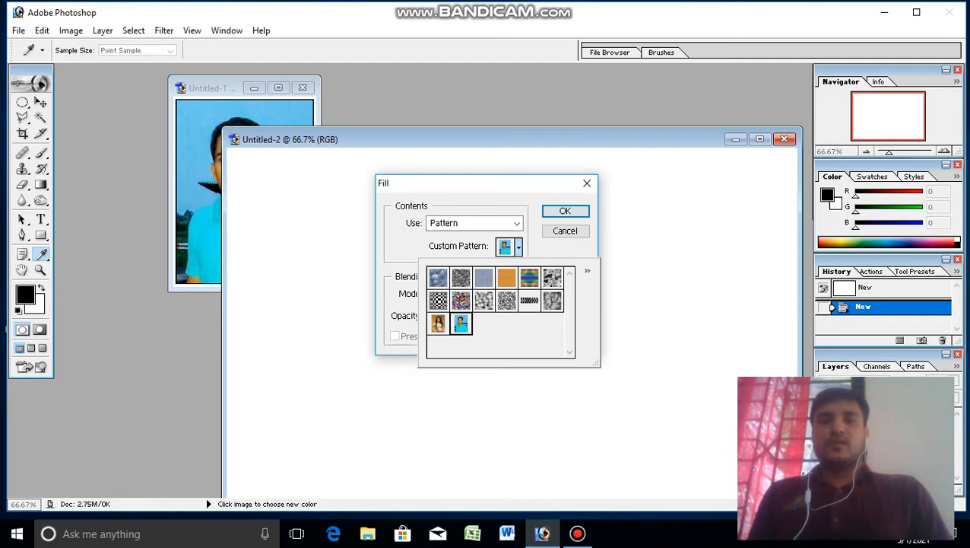
{"action": "left_click", "coordinate": [565, 210]}
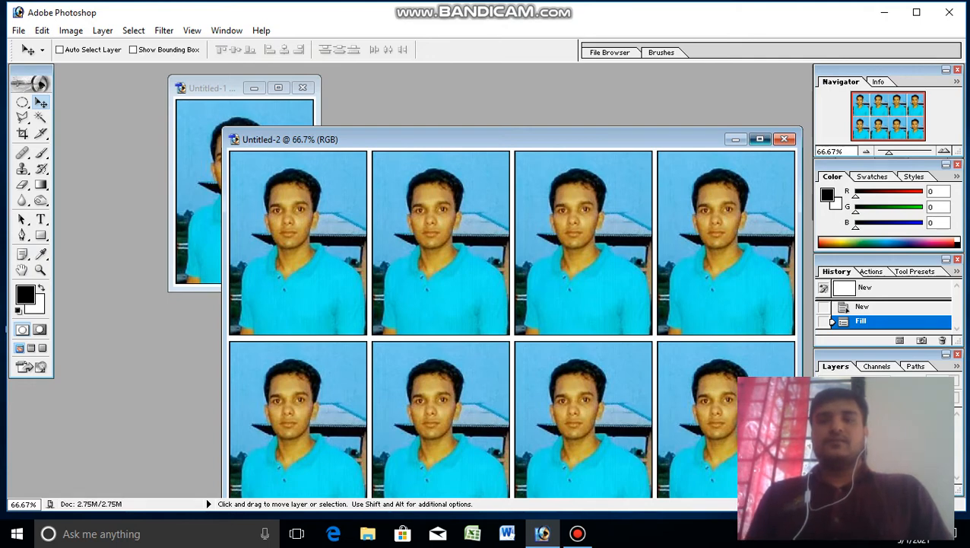
{"action": "left_click", "coordinate": [760, 139]}
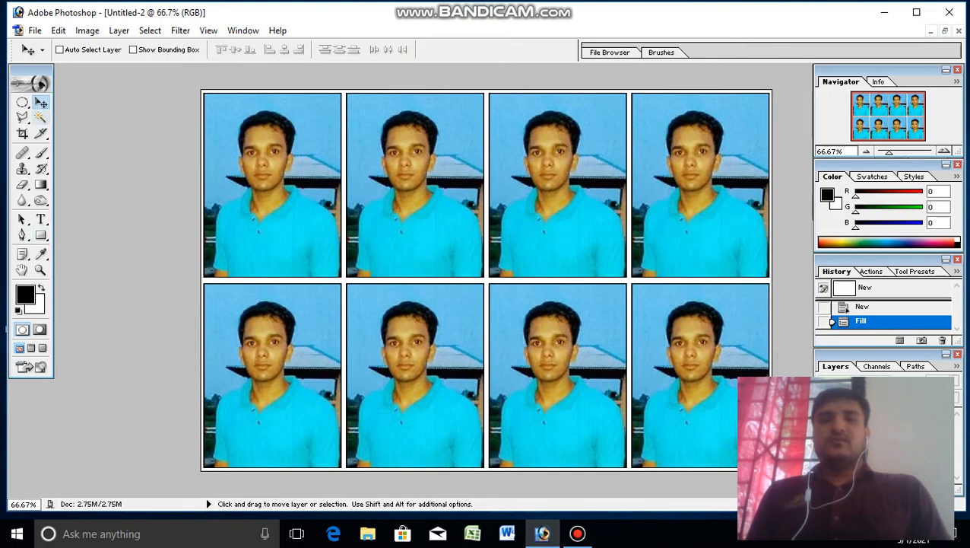
Save the photo sheet to the Desktop as a JPEG named Picture, with Maximum quality 12 and the Baseline ("Standard") format.
{"action": "left_click", "coordinate": [35, 30]}
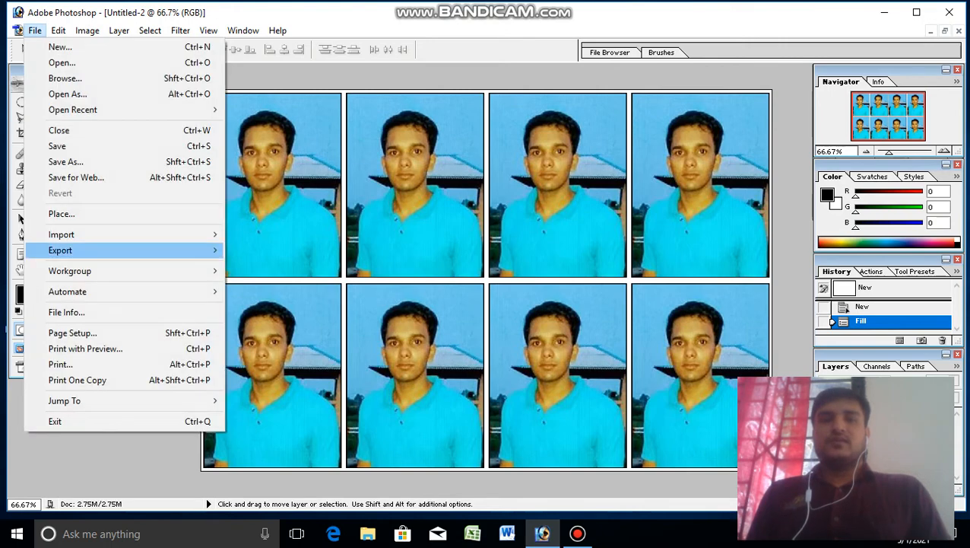
{"action": "left_click", "coordinate": [57, 145]}
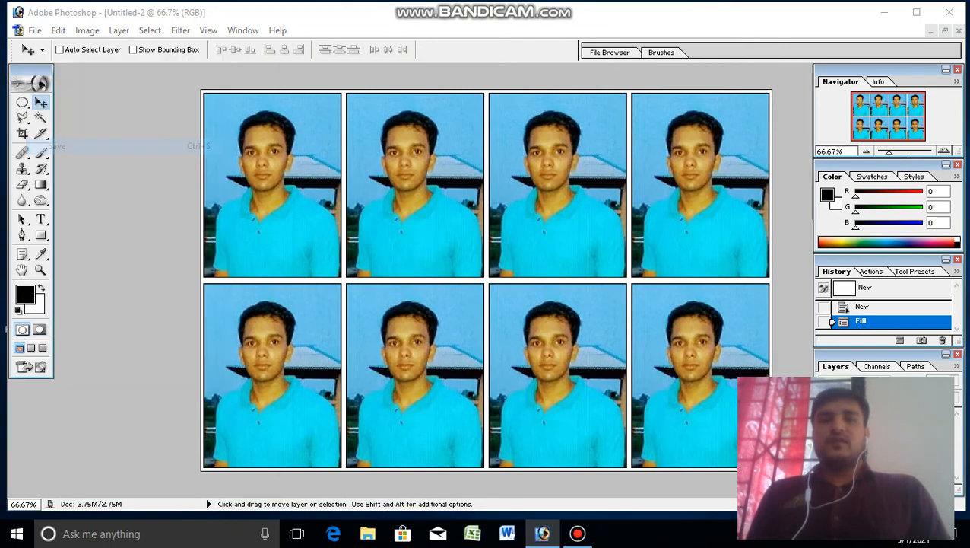
{"action": "left_click", "coordinate": [316, 144]}
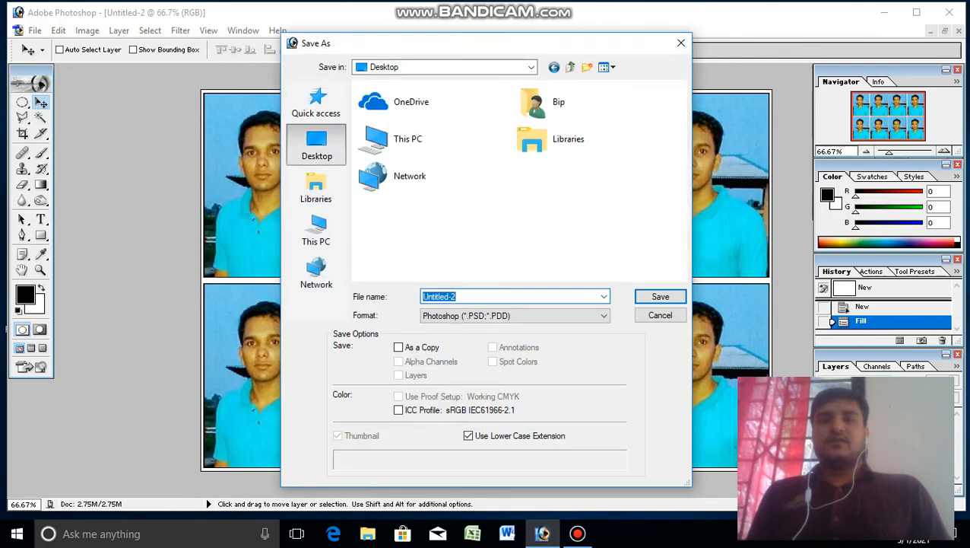
{"action": "left_click", "coordinate": [515, 316]}
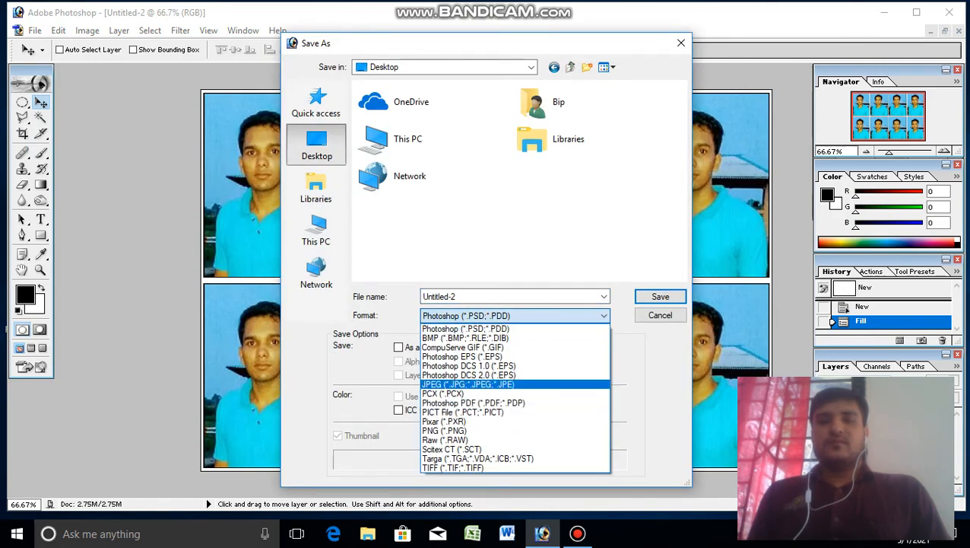
{"action": "left_click", "coordinate": [468, 384]}
{"action": "double_click", "coordinate": [446, 297]}
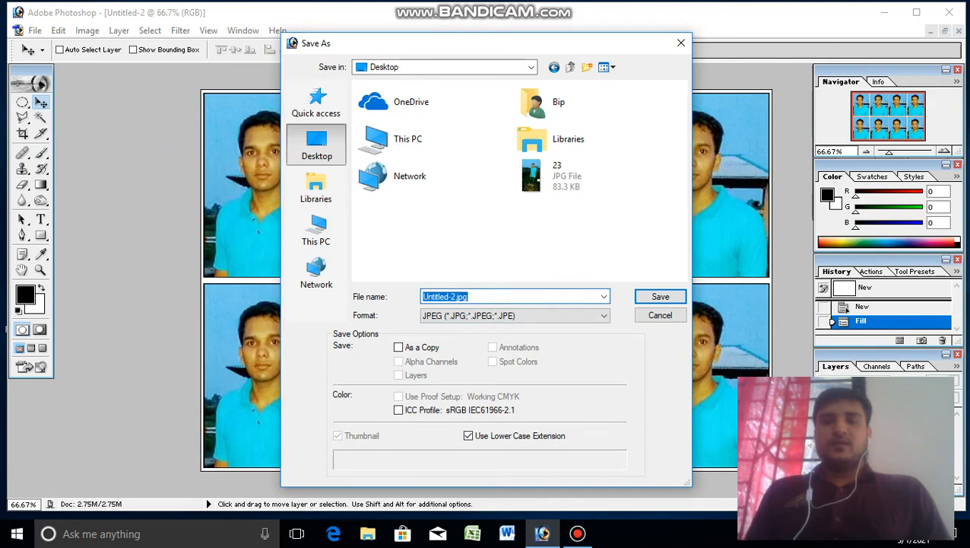
{"action": "type", "text": "Pic"}
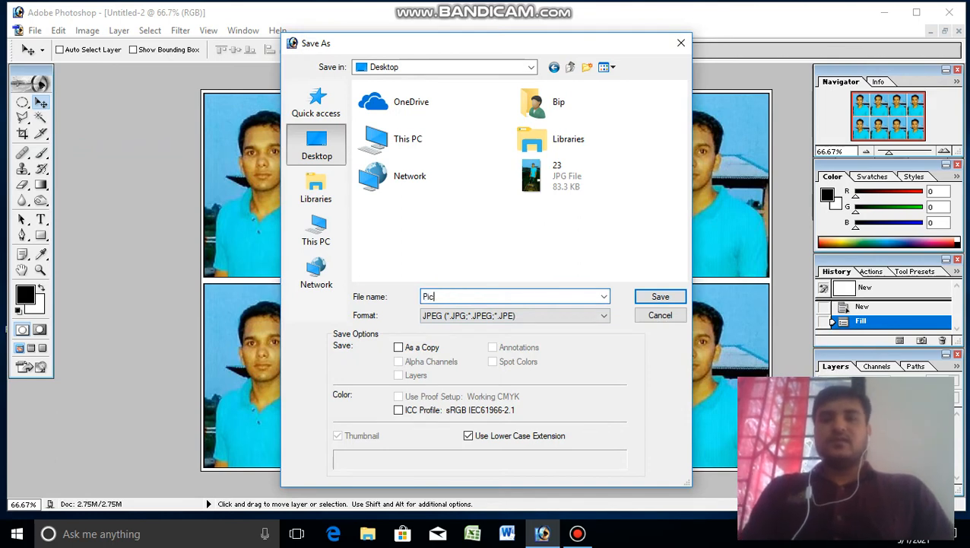
{"action": "type", "text": "t"}
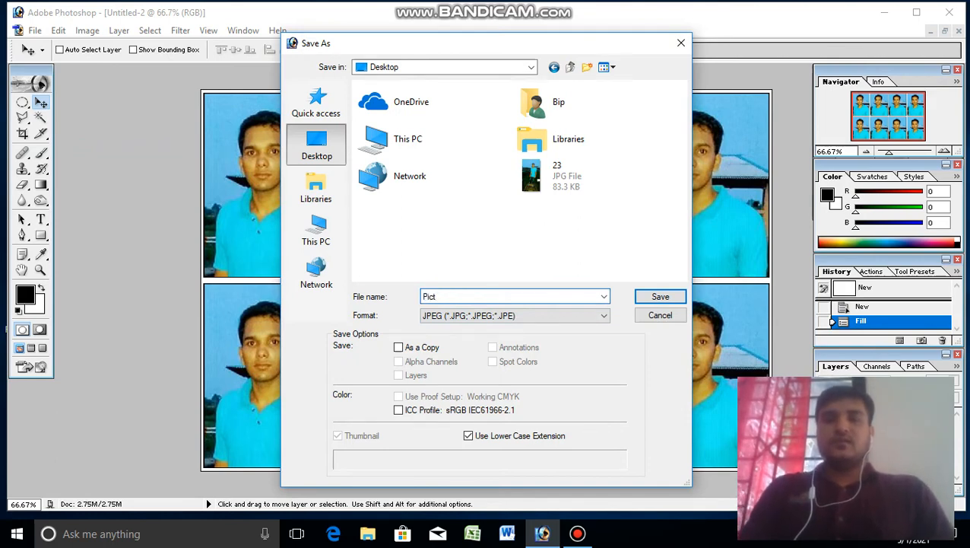
{"action": "type", "text": "ure"}
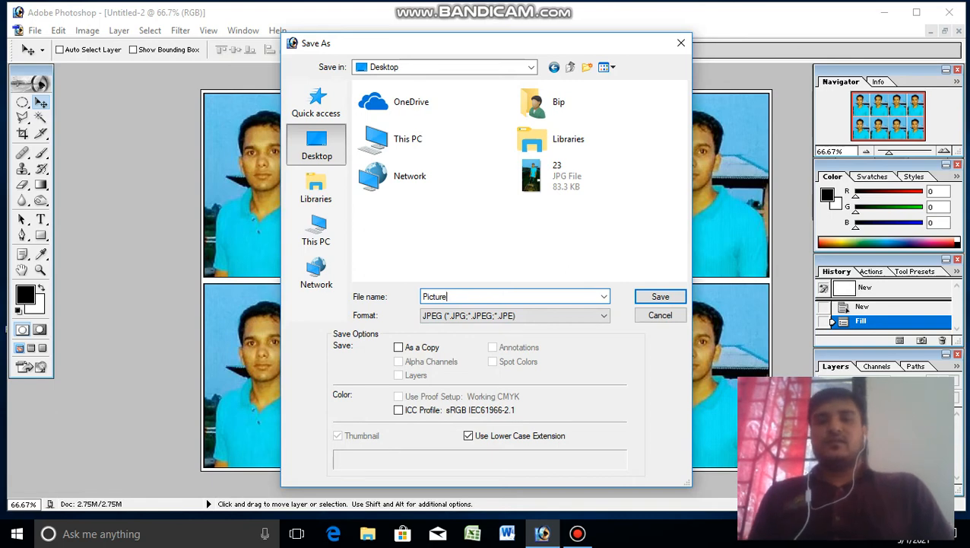
{"action": "key", "text": "Return"}
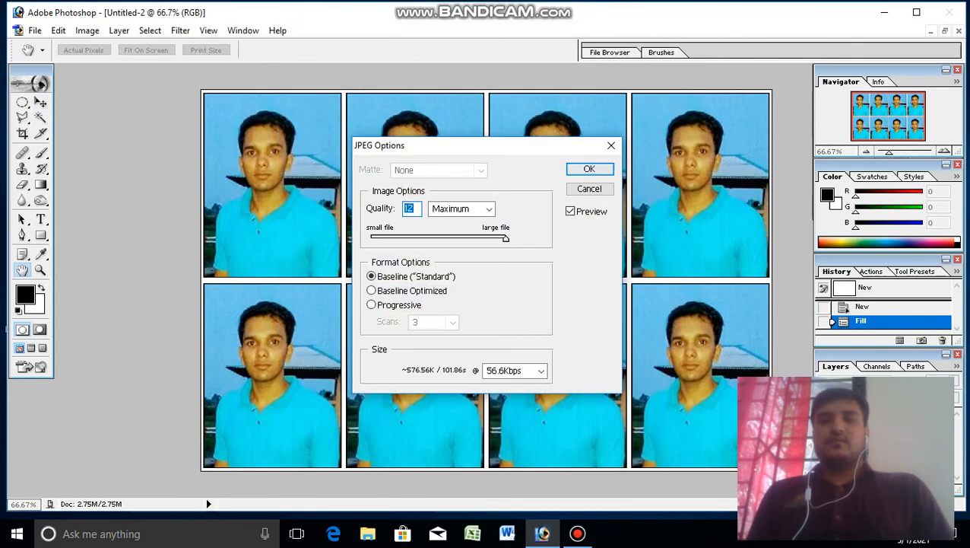
{"action": "key", "text": "Return"}
{"action": "key", "text": "v"}
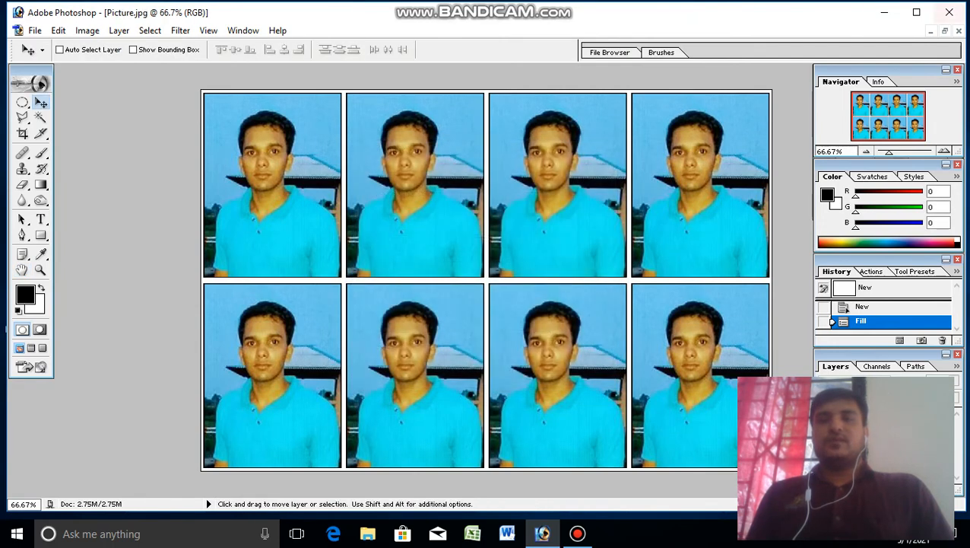
Open the saved Picture file from the desktop to check the photo sheet, and return to Photoshop.
{"action": "left_click", "coordinate": [884, 12]}
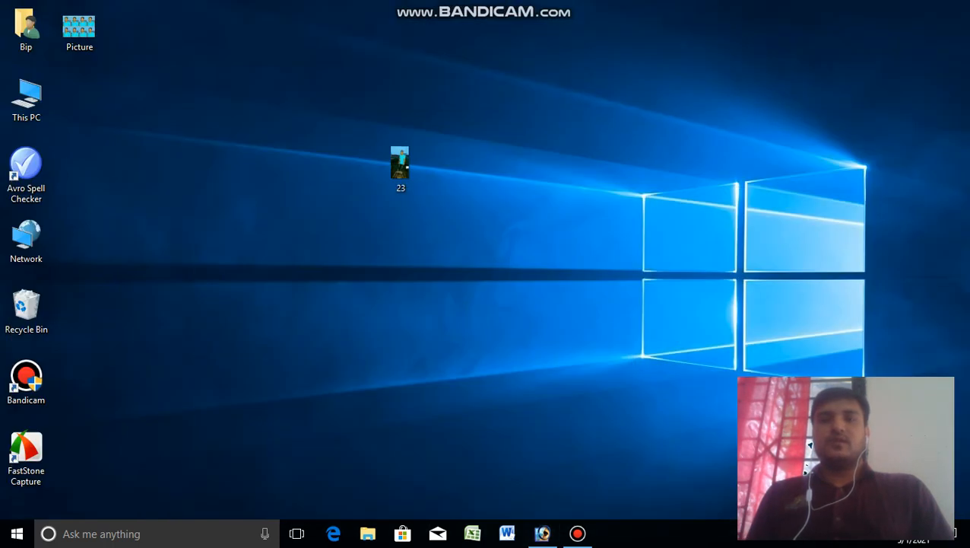
{"action": "double_click", "coordinate": [79, 28]}
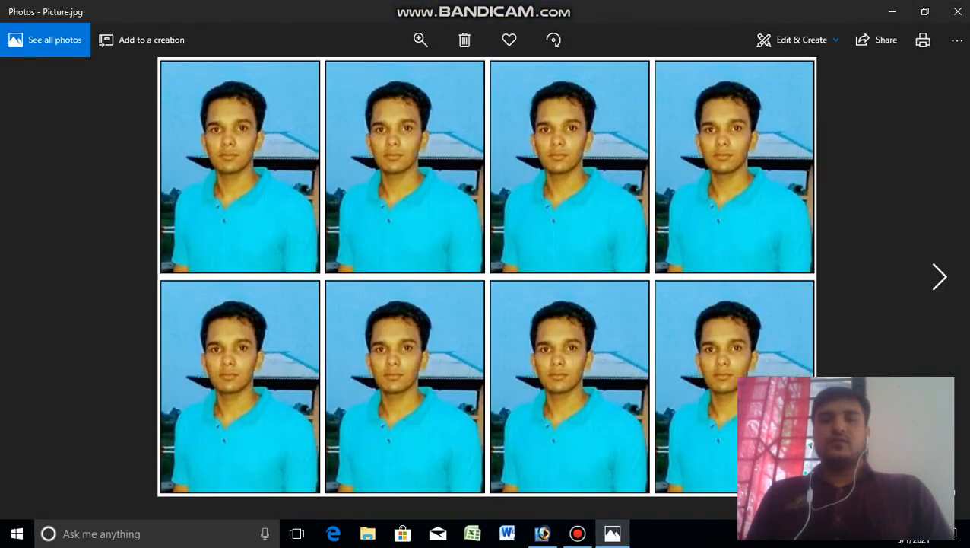
{"action": "left_click", "coordinate": [957, 11]}
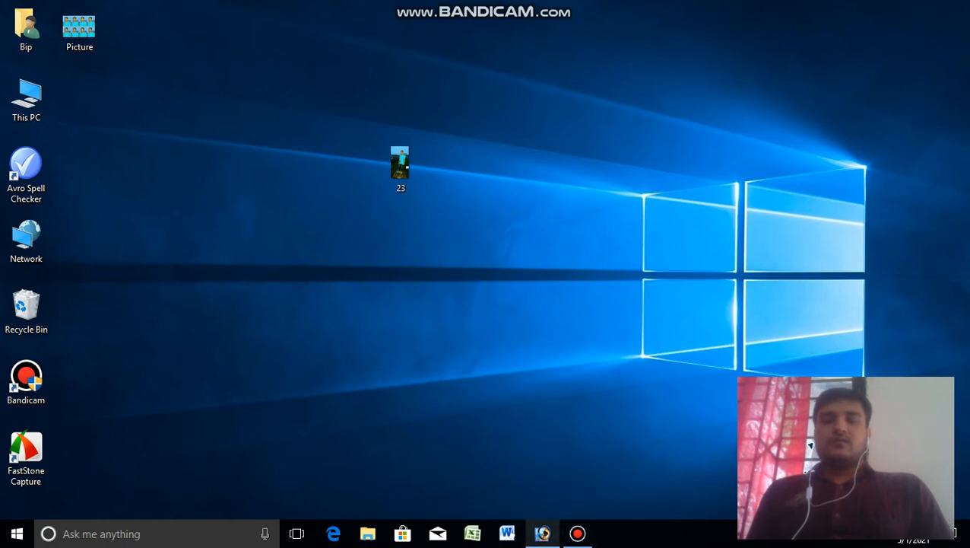
{"action": "left_click", "coordinate": [542, 534]}
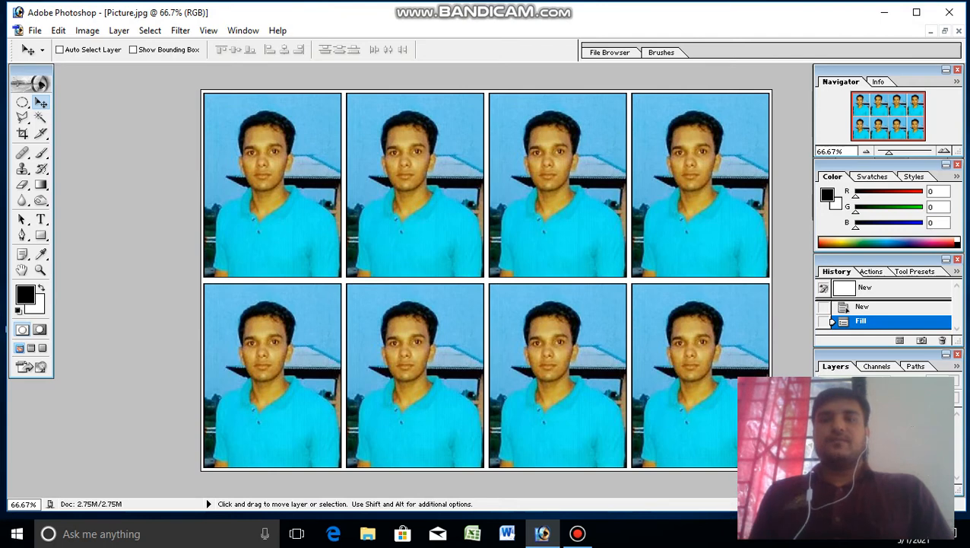
Close Picture.jpg and create another white RGB document of 1200 × 800 pixels at 200 pixels/inch beside the single photo.
{"action": "key", "text": "ctrl+Tab"}
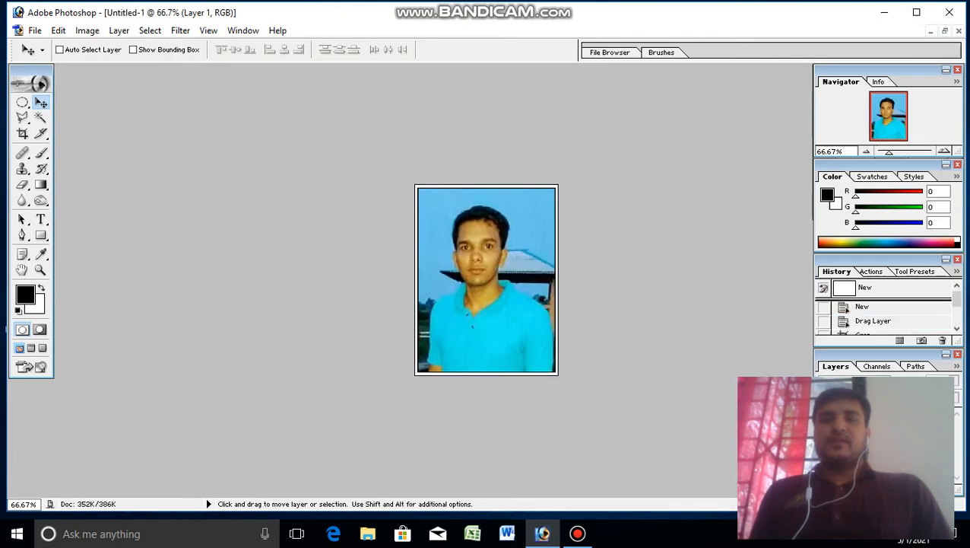
{"action": "left_click", "coordinate": [945, 31]}
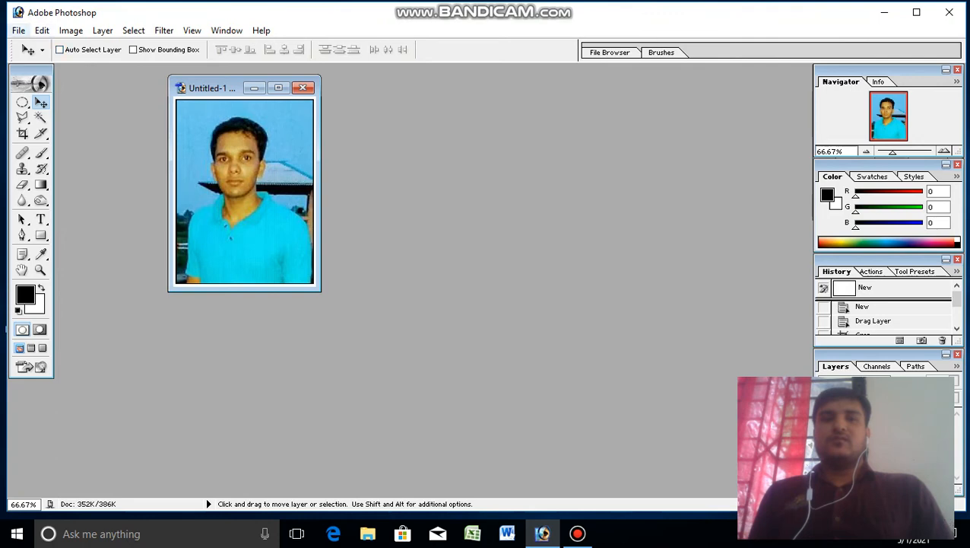
{"action": "left_click", "coordinate": [18, 31]}
{"action": "left_click", "coordinate": [38, 47]}
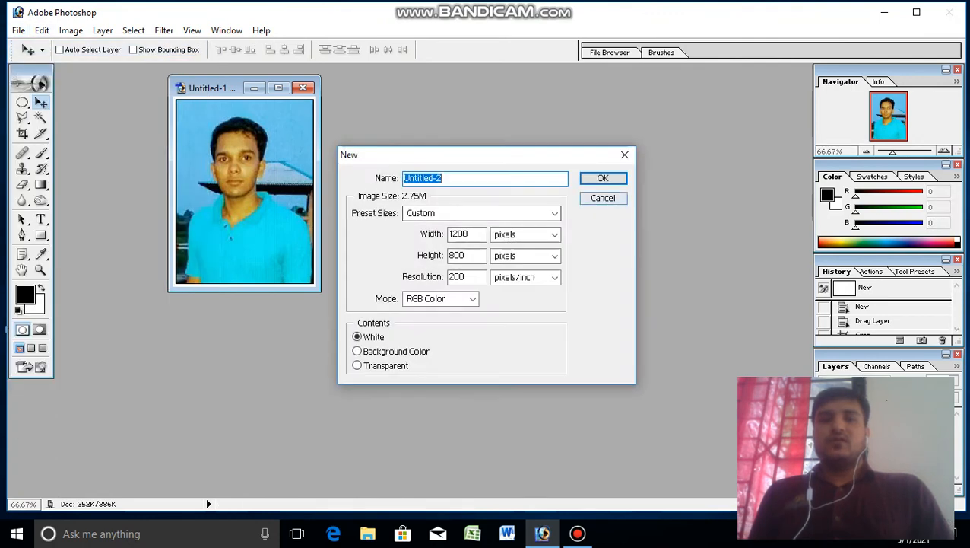
{"action": "left_click", "coordinate": [600, 178]}
{"action": "left_click_drag", "start_coordinate": [350, 91], "coordinate": [583, 95]}
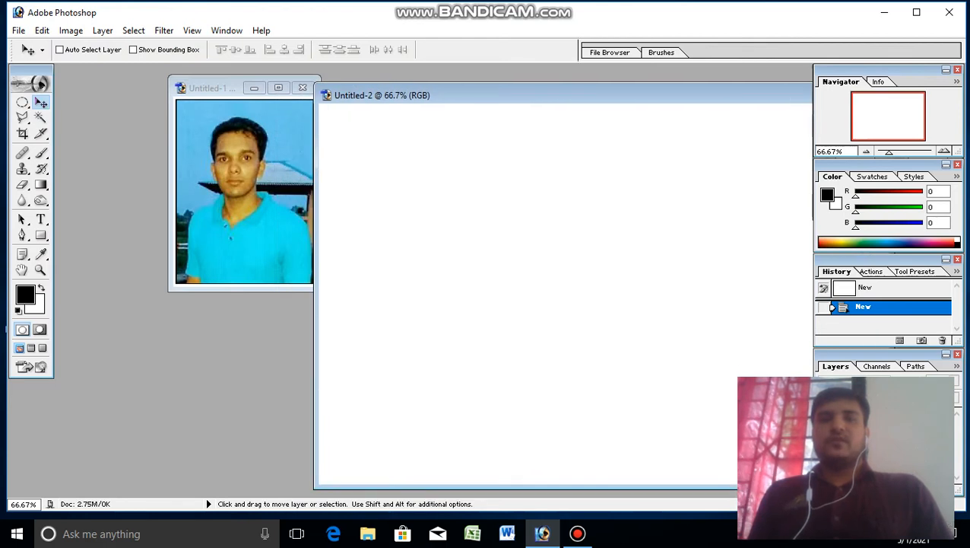
Copy the photo layer from Untitled-1 into the upper-left area of the new document, and close Untitled-1 without saving.
{"action": "key", "text": "ctrl+Tab"}
{"action": "left_click_drag", "start_coordinate": [243, 190], "coordinate": [401, 197]}
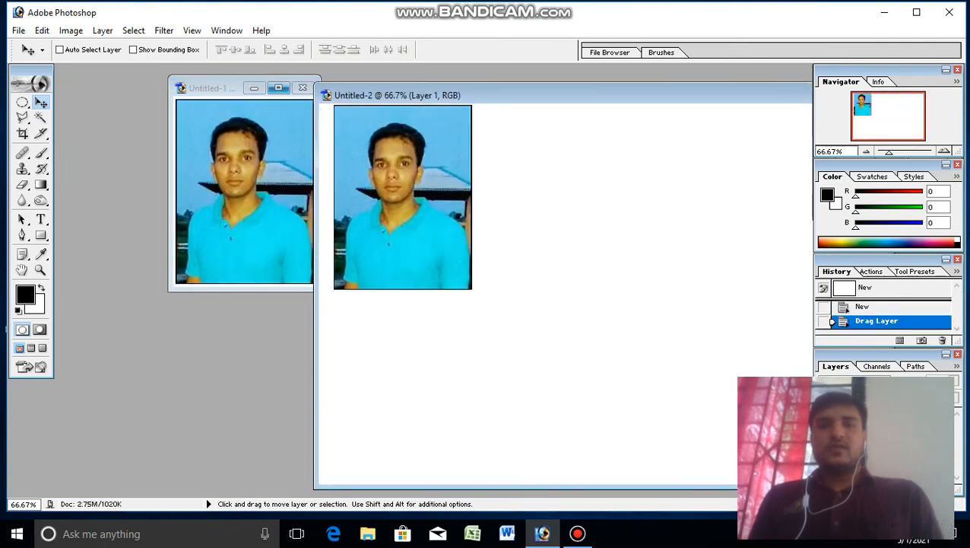
{"action": "left_click", "coordinate": [303, 88]}
{"action": "left_click", "coordinate": [488, 212]}
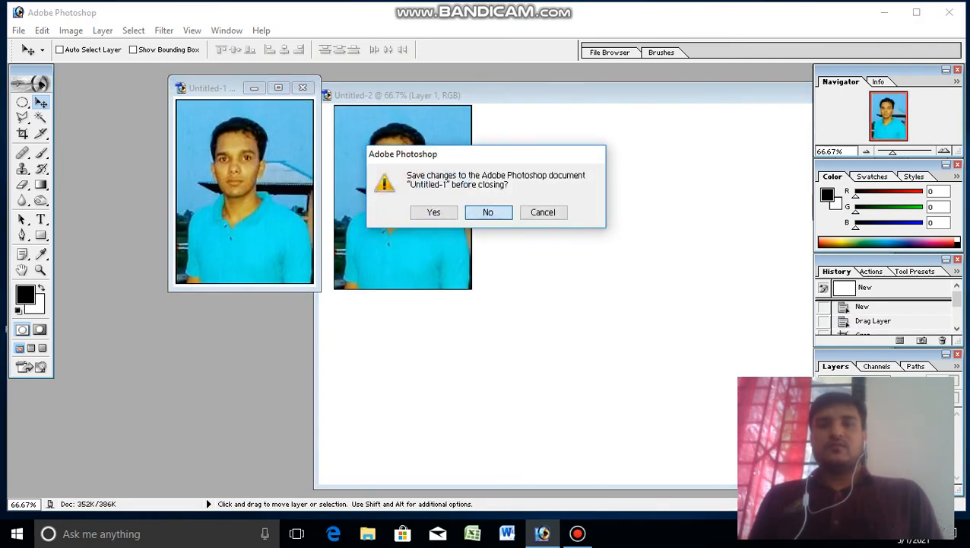
{"action": "double_click", "coordinate": [502, 95]}
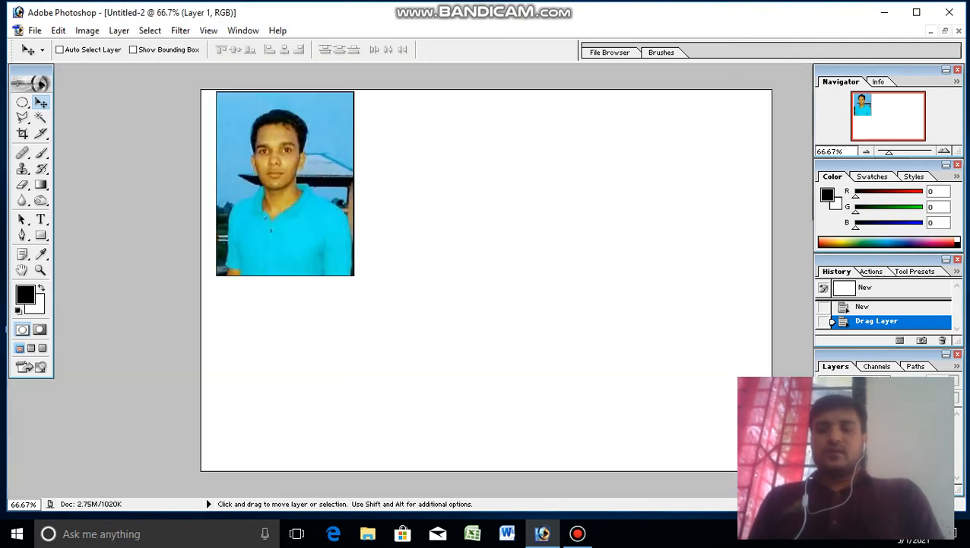
Nudge the photo slightly down and left to leave a narrow white margin in the sheet's upper-left corner.
{"action": "key", "text": "Down"}
{"action": "key", "text": "Down"}
{"action": "key", "text": "Down"}
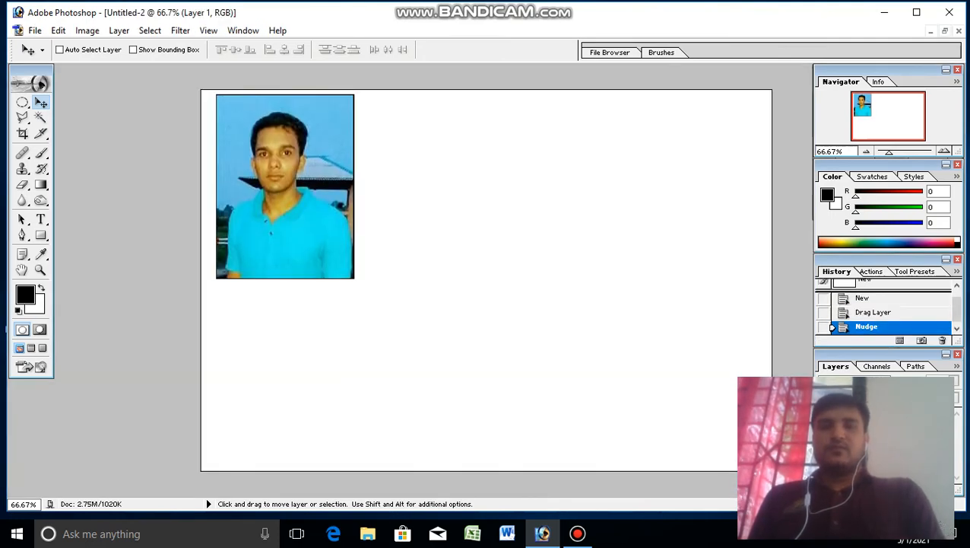
{"action": "key", "text": "Left"}
{"action": "key", "text": "Left"}
{"action": "key", "text": "Left"}
{"action": "key", "text": "Left"}
{"action": "key", "text": "Left"}
{"action": "key", "text": "Left"}
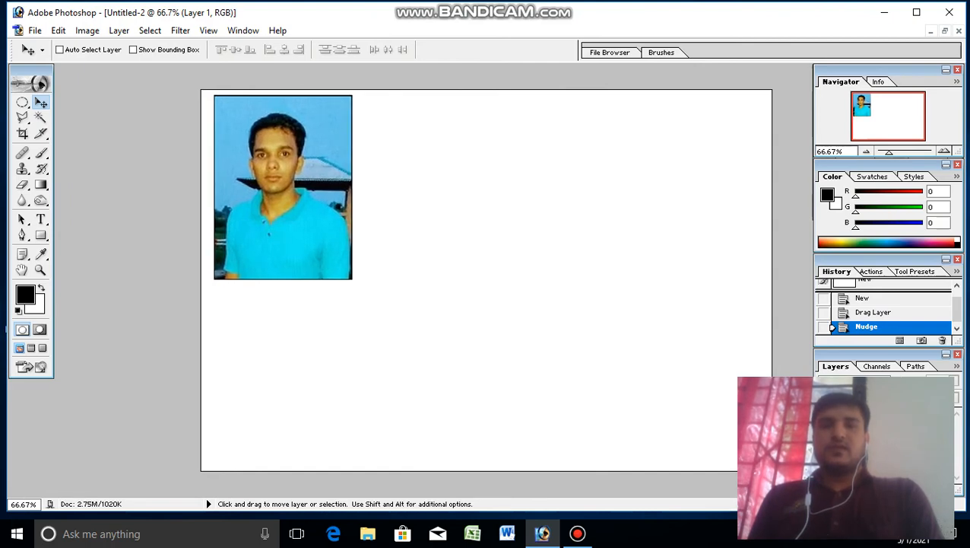
{"action": "key", "text": "Left"}
{"action": "key", "text": "Left"}
{"action": "key", "text": "Left"}
{"action": "key", "text": "Left"}
{"action": "key", "text": "Left"}
{"action": "key", "text": "Left"}
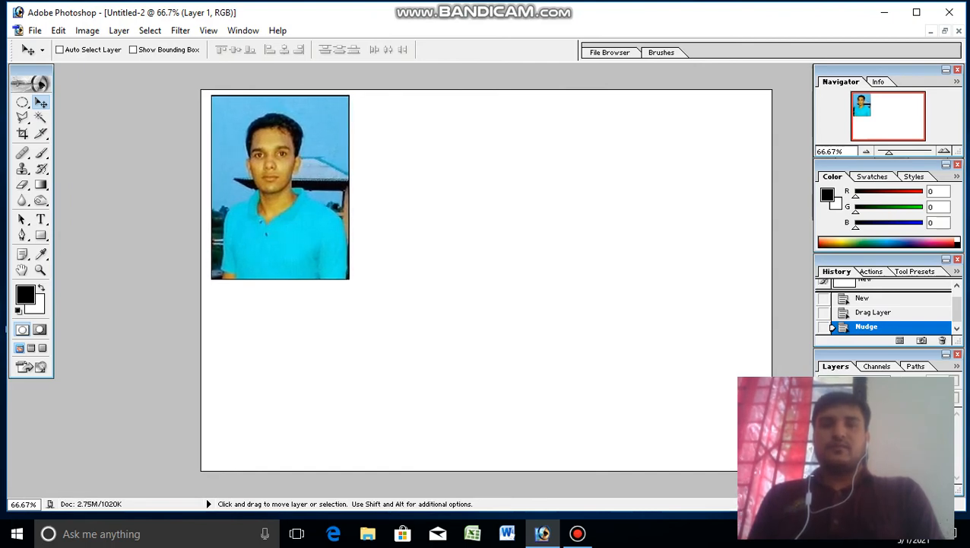
{"action": "key", "text": "Left"}
{"action": "key", "text": "Left"}
{"action": "key", "text": "Left"}
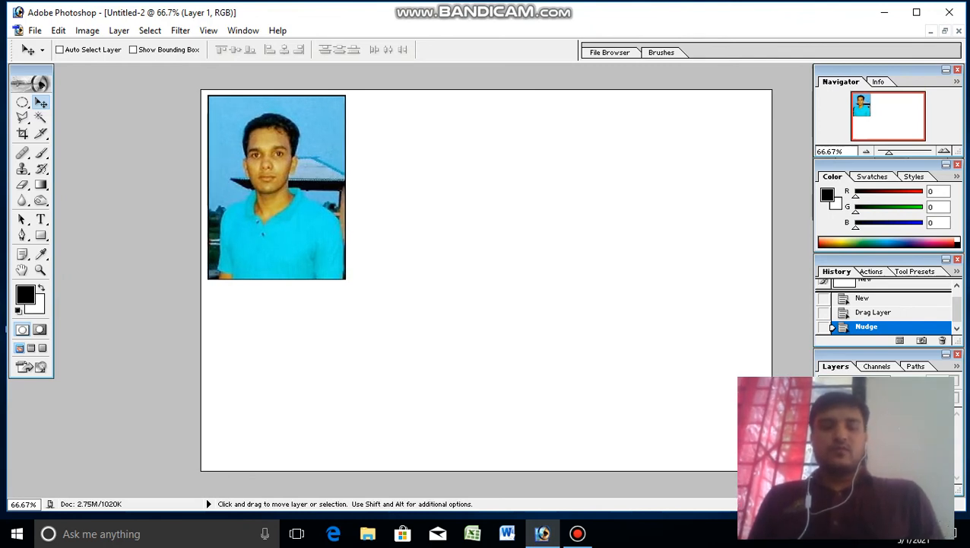
Make seven copies of the photo layer and arrange all the photos in two rows of four across the sheet.
{"action": "left_click_drag", "start_coordinate": [276, 190], "coordinate": [434, 385]}
{"action": "left_click_drag", "start_coordinate": [434, 386], "coordinate": [735, 388]}
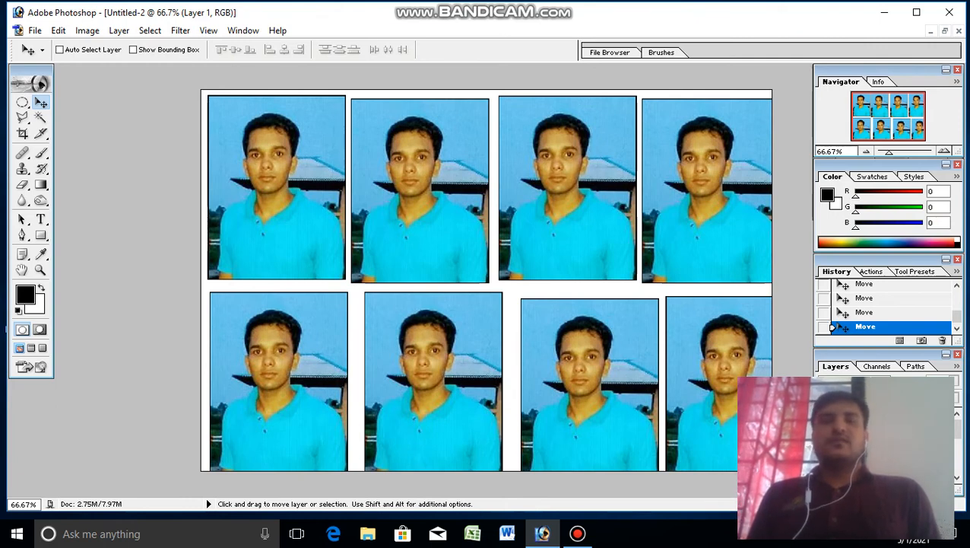
Save the sheet to the Desktop as a JPEG named swdqwwd, with Maximum quality 12 and the Baseline ("Standard") format.
{"action": "left_click", "coordinate": [34, 30]}
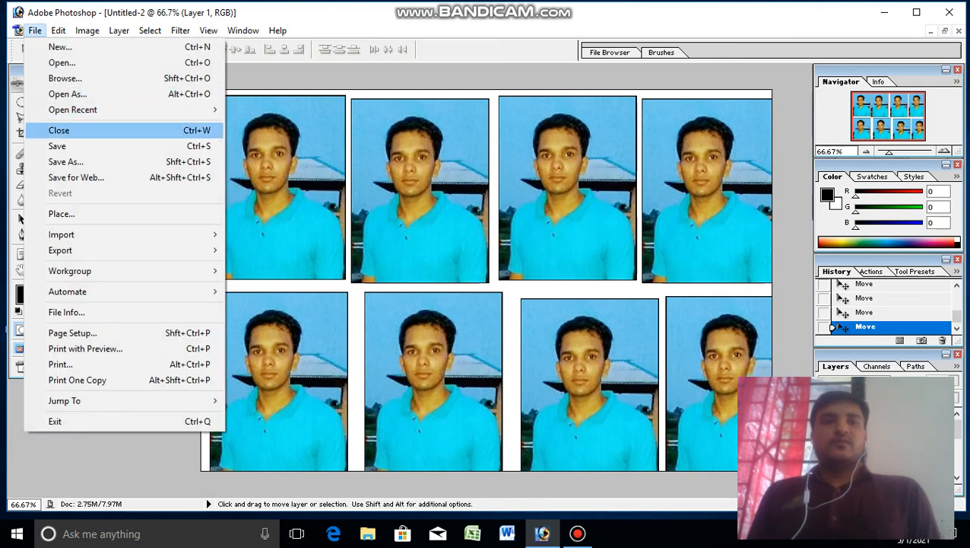
{"action": "left_click", "coordinate": [50, 145]}
{"action": "left_click", "coordinate": [514, 315]}
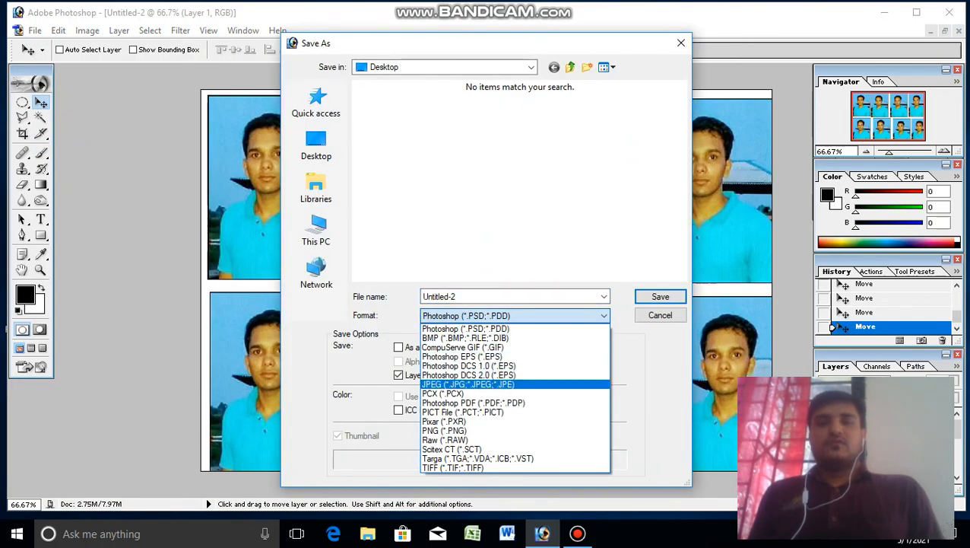
{"action": "left_click", "coordinate": [467, 384]}
{"action": "type", "text": "swdqwwd"}
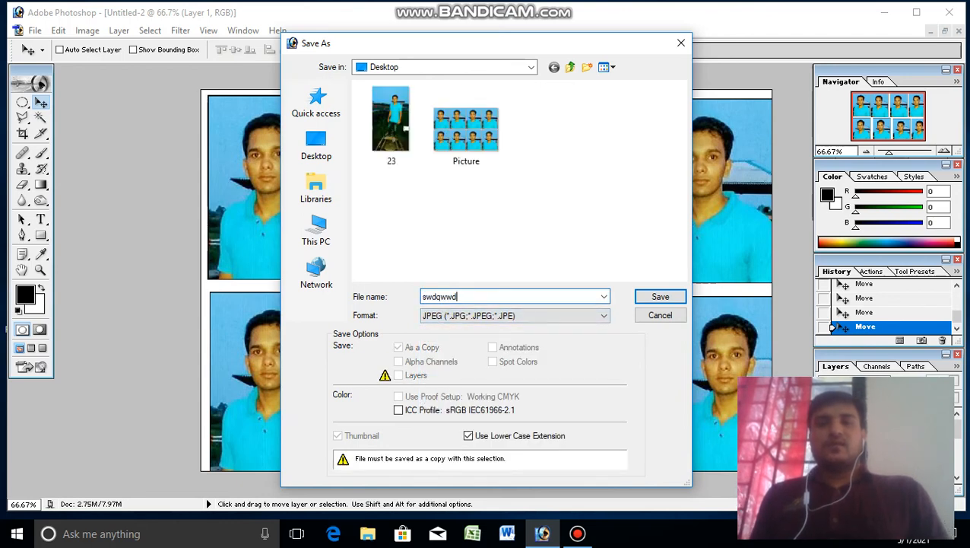
{"action": "key", "text": "Return"}
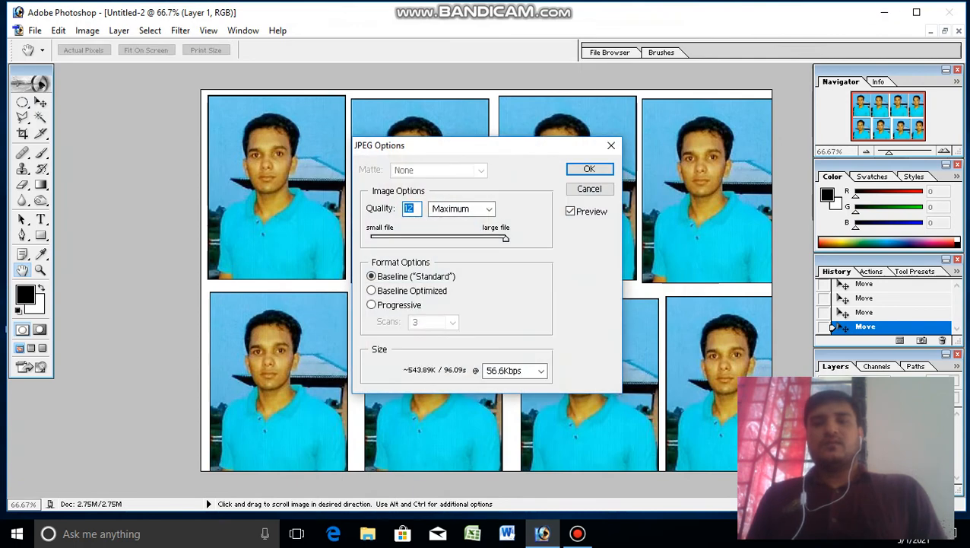
{"action": "key", "text": "Return"}
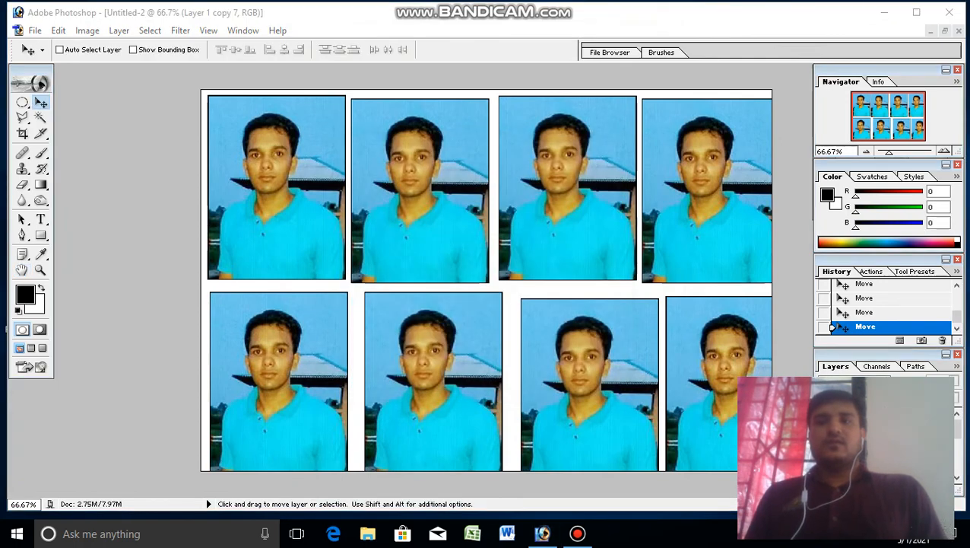
View the saved swdqwwd and Picture files from the desktop to compare the two layouts, and return to Photoshop.
{"action": "left_click", "coordinate": [883, 12]}
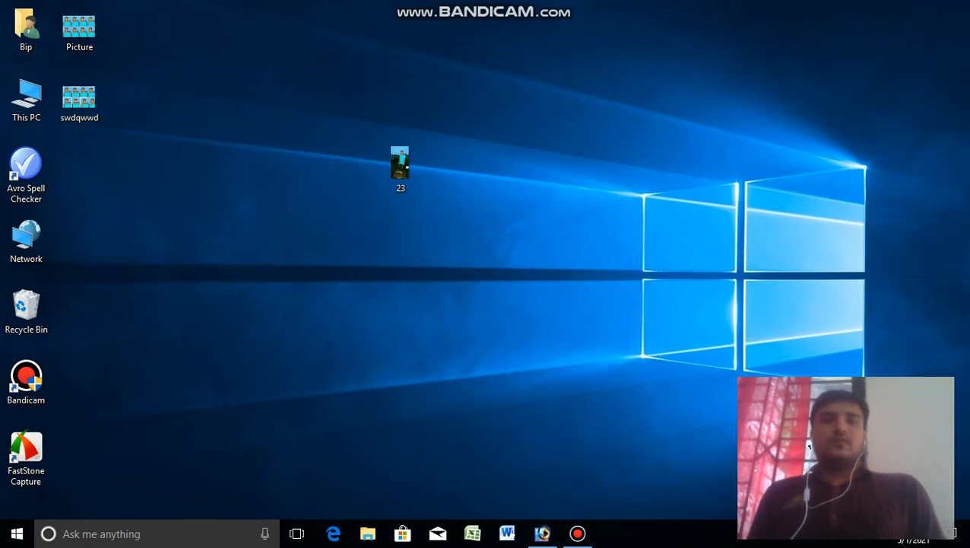
{"action": "double_click", "coordinate": [79, 102]}
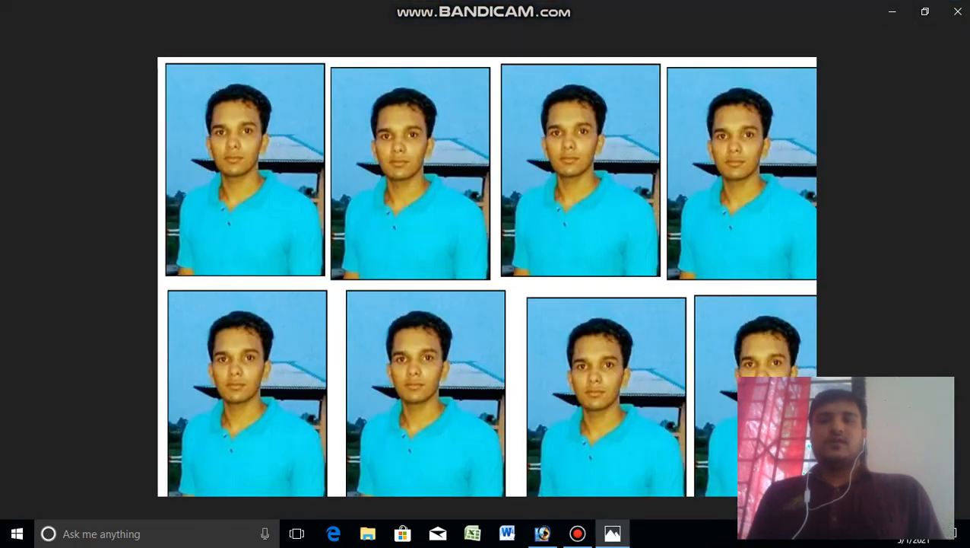
{"action": "left_click", "coordinate": [957, 11]}
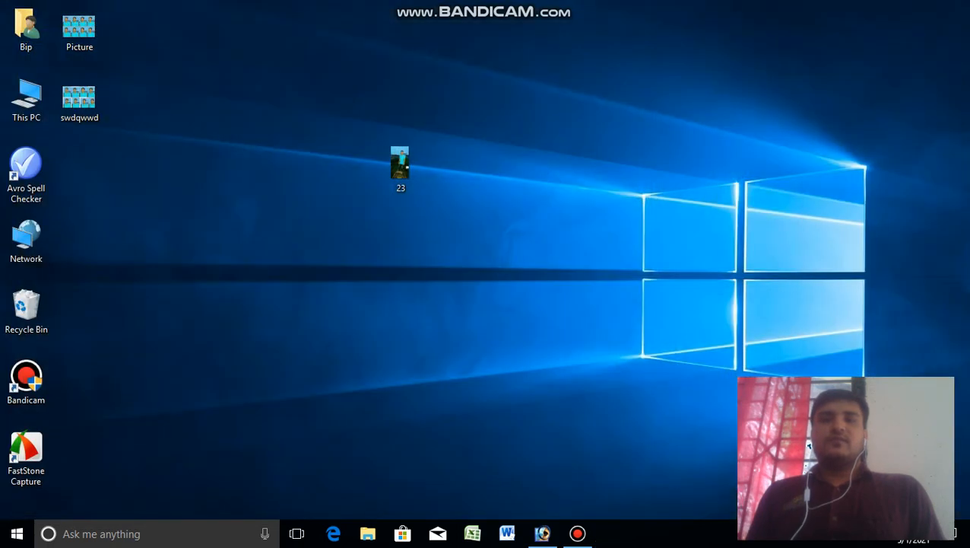
{"action": "double_click", "coordinate": [79, 31]}
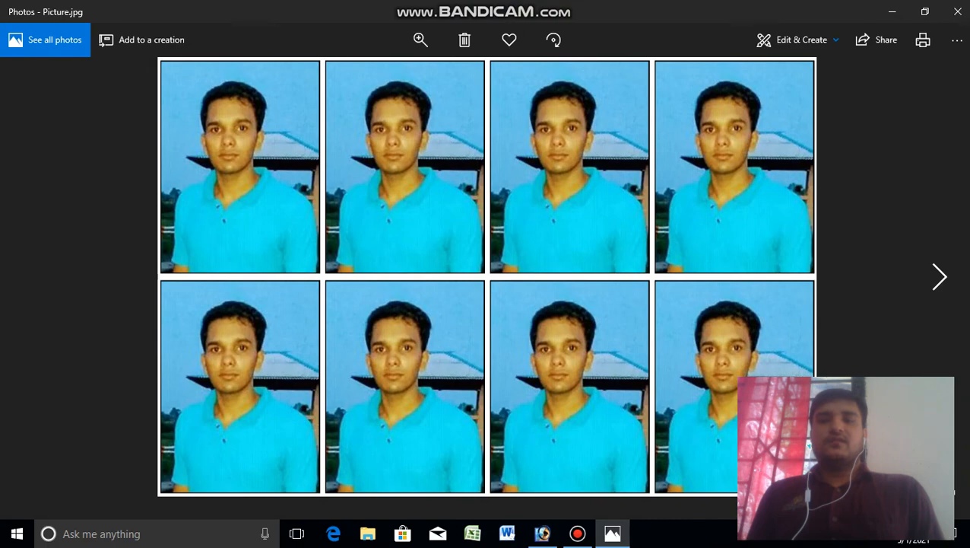
{"action": "left_click", "coordinate": [958, 12]}
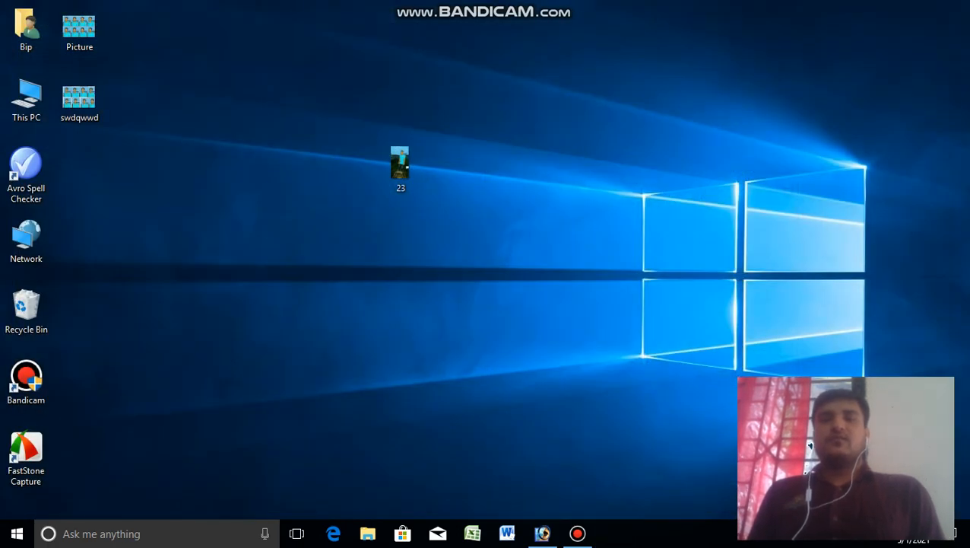
{"action": "left_click", "coordinate": [542, 533]}
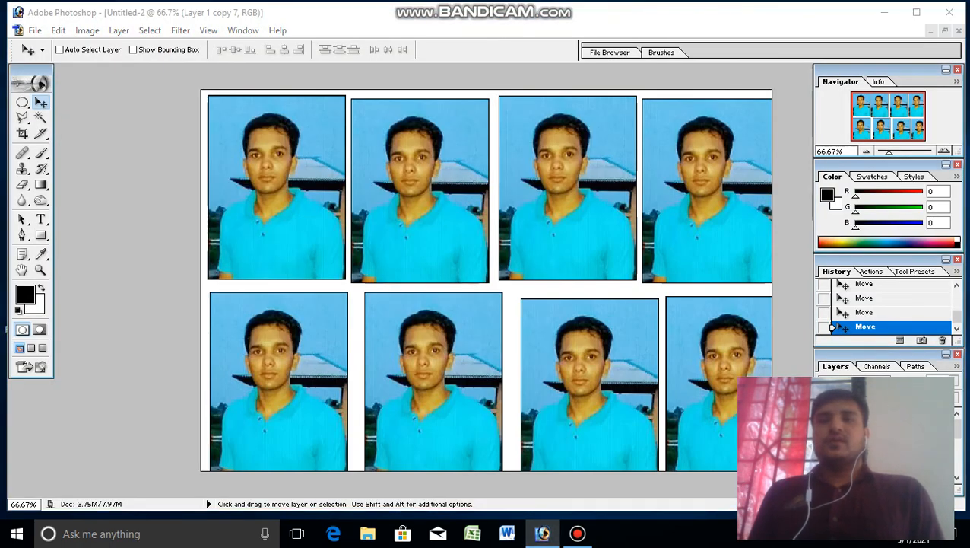
Close the layer-copied sheet without saving, and open the Picture file from the Desktop.
{"action": "key", "text": "ctrl+w"}
{"action": "key", "text": "Tab"}
{"action": "key", "text": "Return"}
{"action": "key", "text": "ctrl+o"}
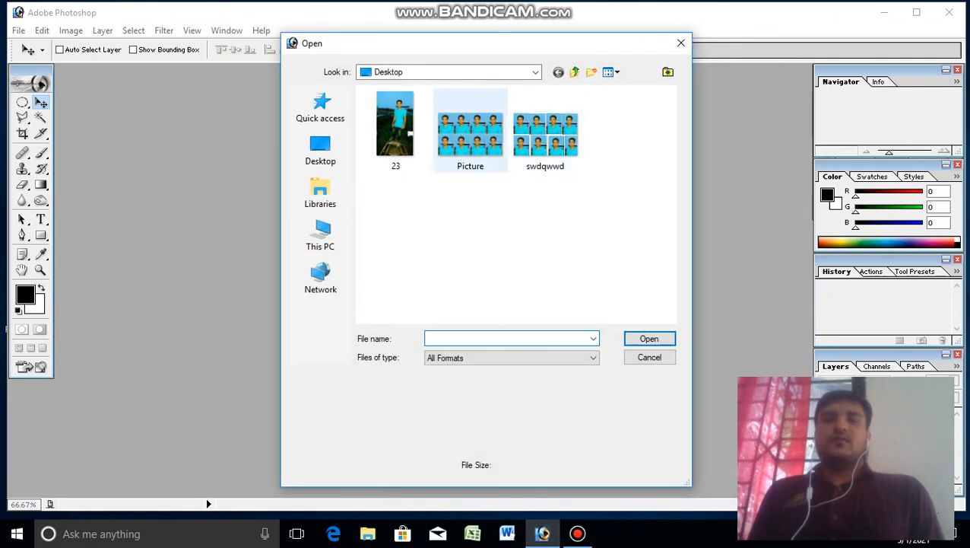
{"action": "double_click", "coordinate": [470, 133]}
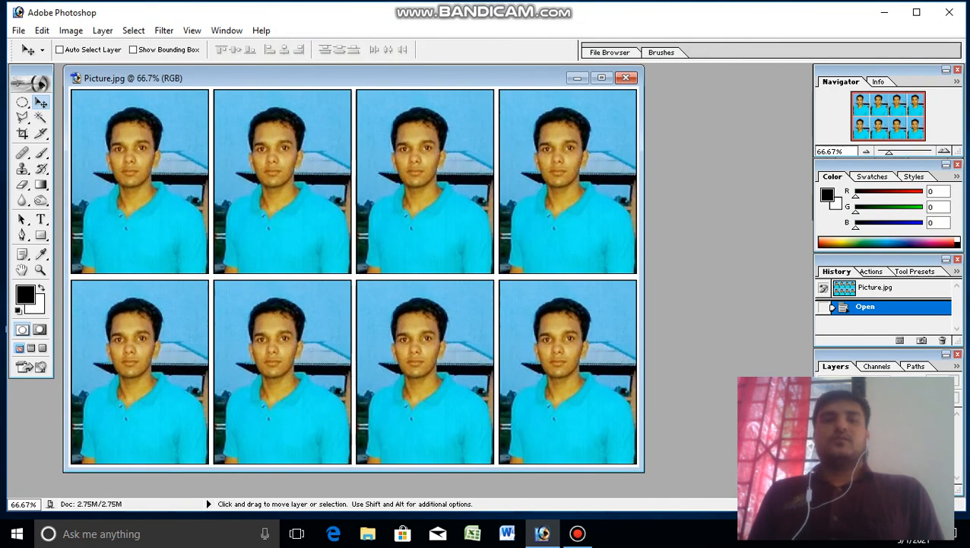